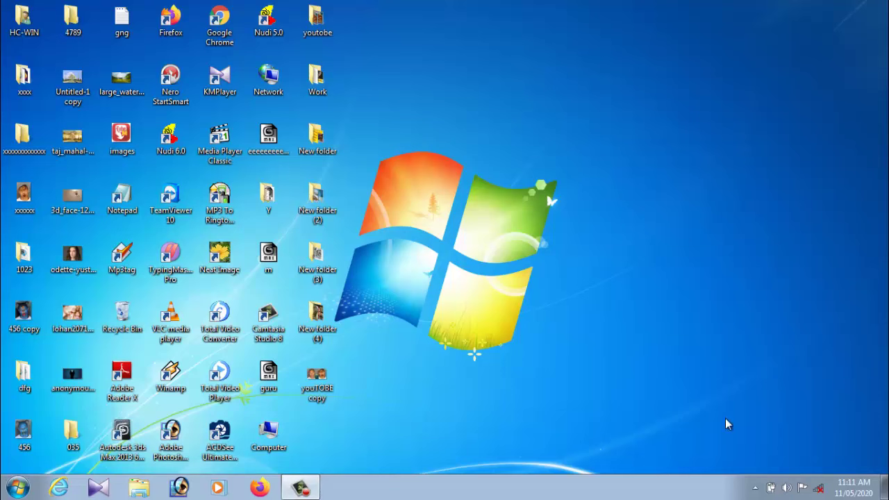
# - Launch Nudi 5.0 from the Nudi 5.0 folder under All Programs in the Start menu
pyautogui.click(19, 491)
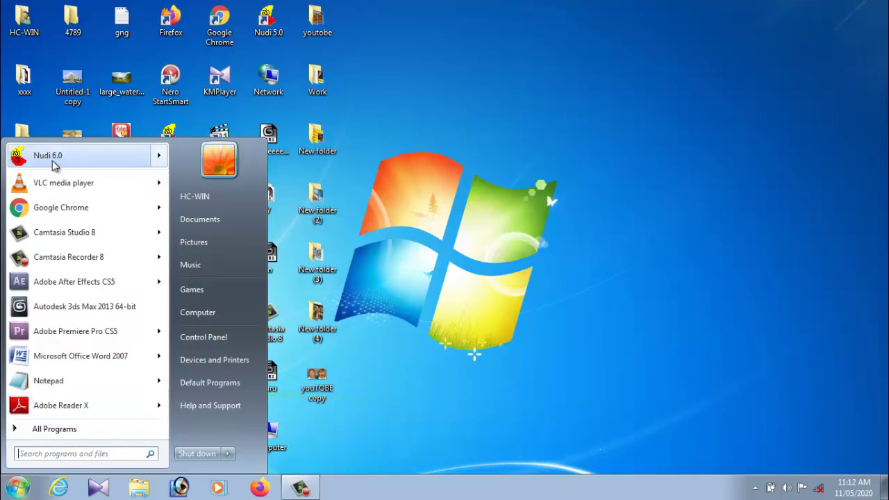
pyautogui.click(69, 431)
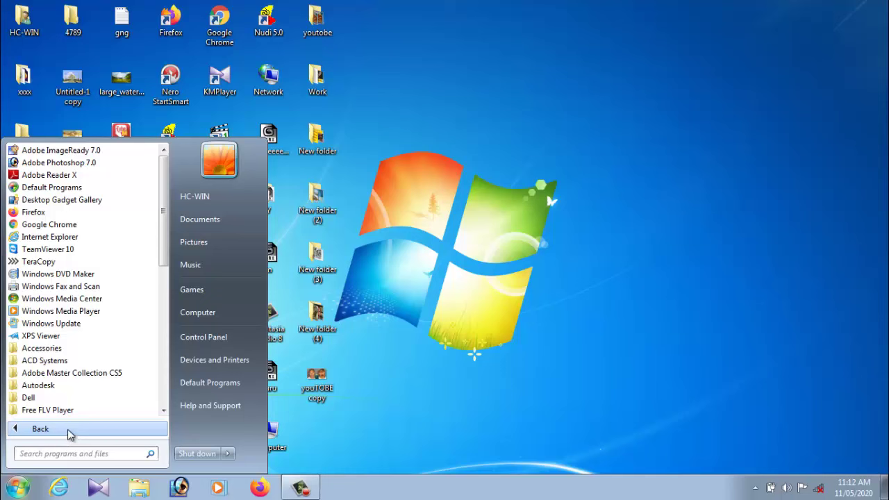
pyautogui.moveTo(157, 216); pyautogui.dragTo(161, 325)
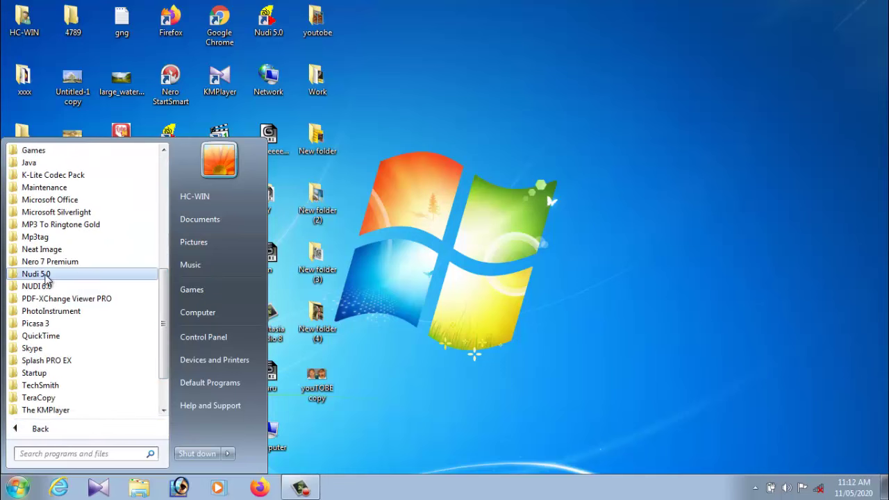
pyautogui.click(54, 276)
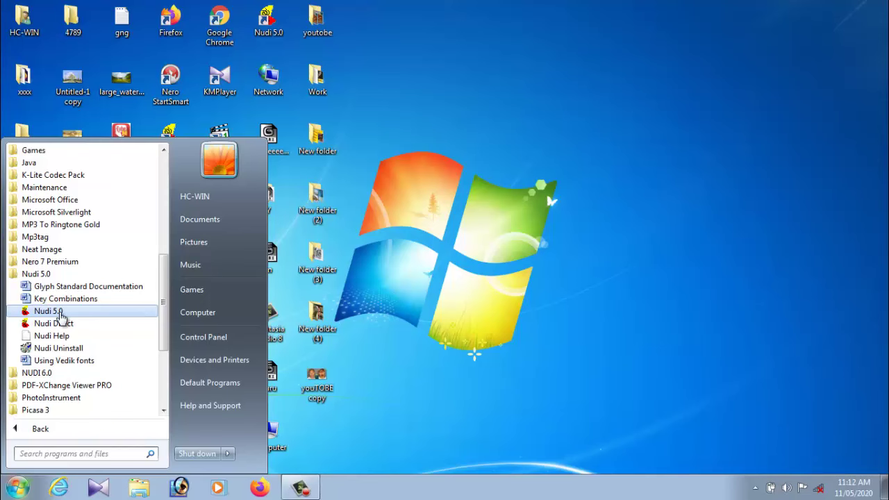
pyautogui.click(61, 317)
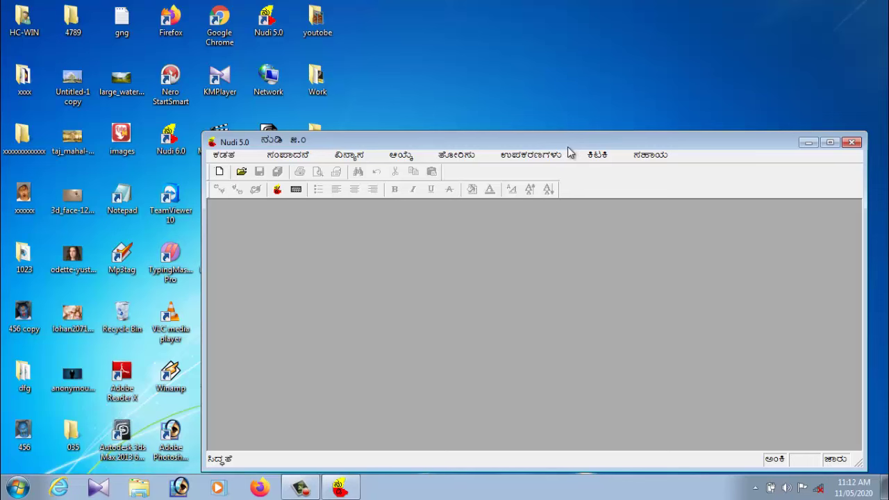
# - Maximize the blank Nudi 5.0 editor window to full screen
pyautogui.click(831, 144)
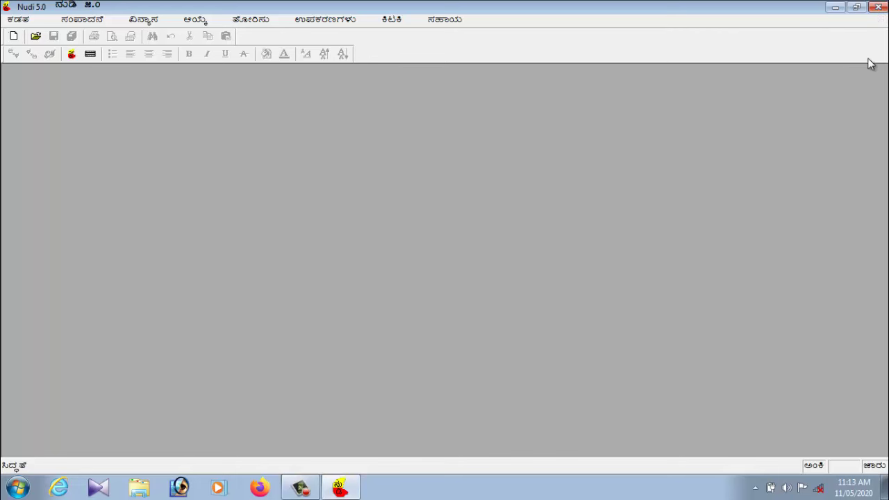
# - Minimize and restore Nudi, then shrink it to a normal window moved up and right
pyautogui.click(836, 9)
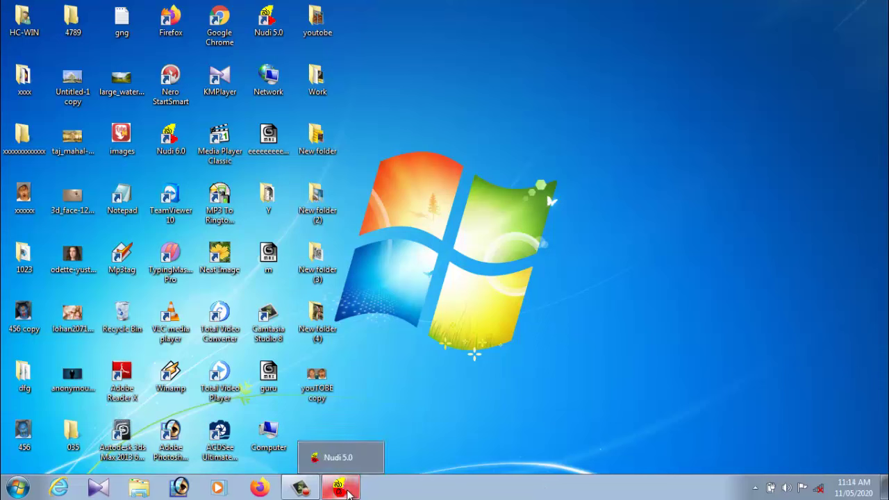
pyautogui.moveTo(340, 488)
pyautogui.click(341, 489)
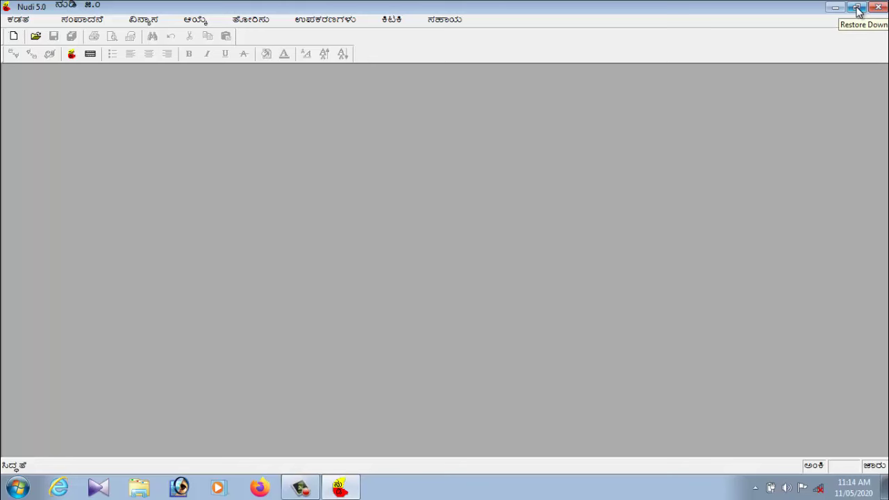
pyautogui.click(857, 7)
pyautogui.moveTo(494, 138); pyautogui.dragTo(582, 63)
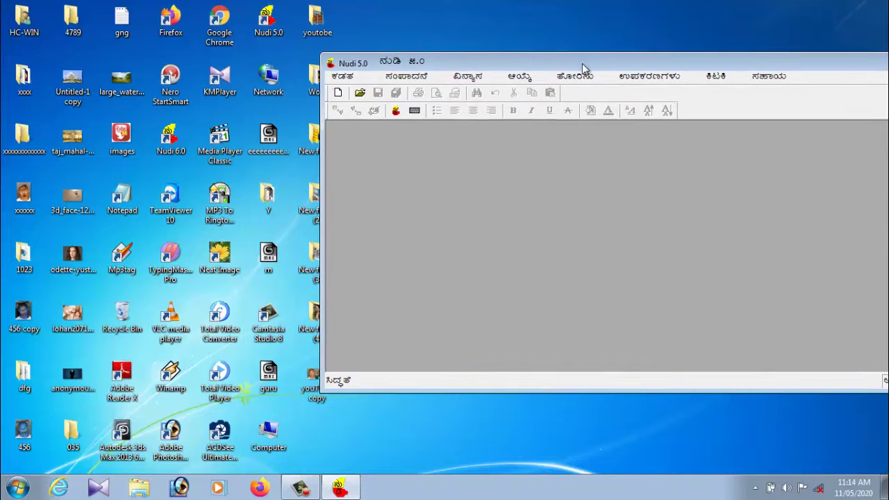
# - Open and close the youtobe folder, then move the Nudi window fully onto the screen
pyautogui.doubleClick(317, 20)
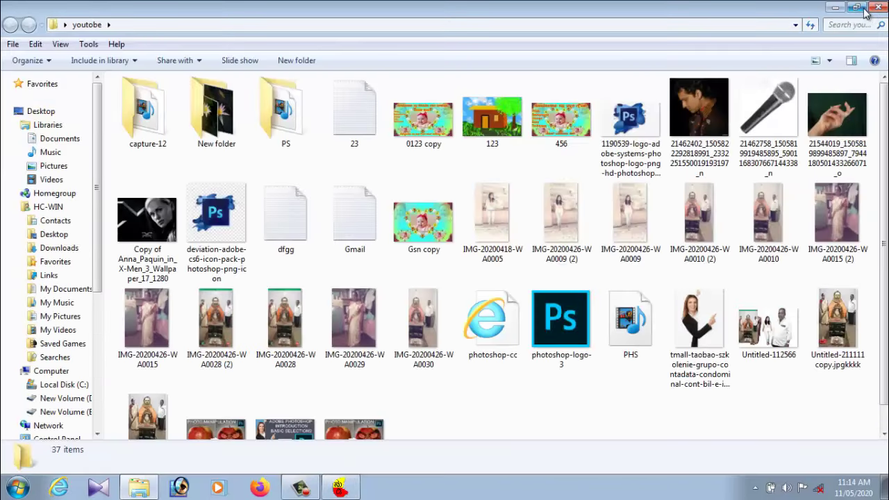
pyautogui.click(856, 7)
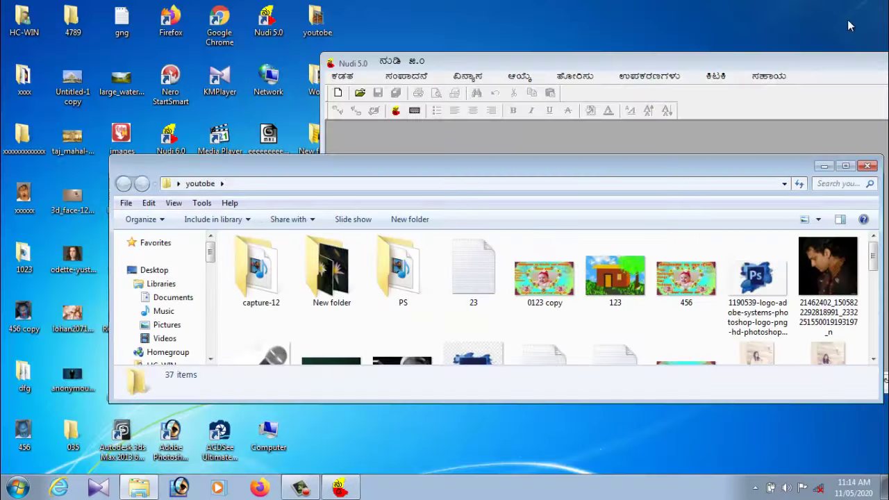
pyautogui.moveTo(696, 172); pyautogui.dragTo(457, 171)
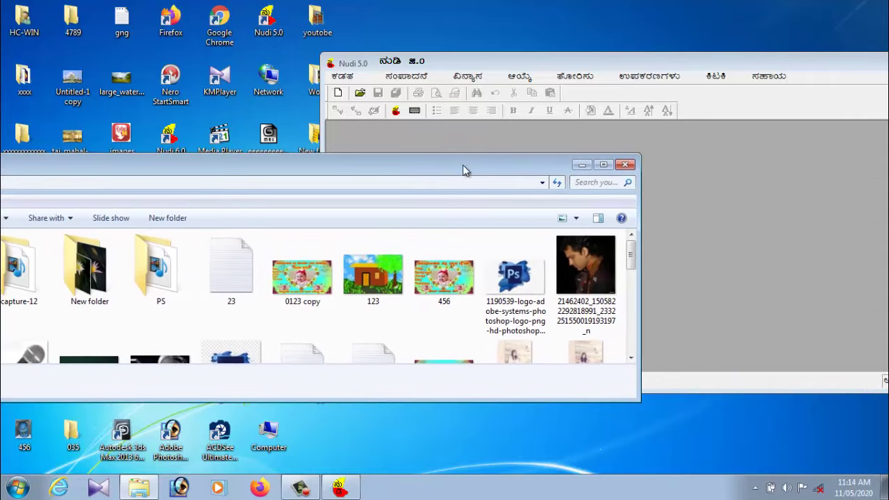
pyautogui.click(495, 63)
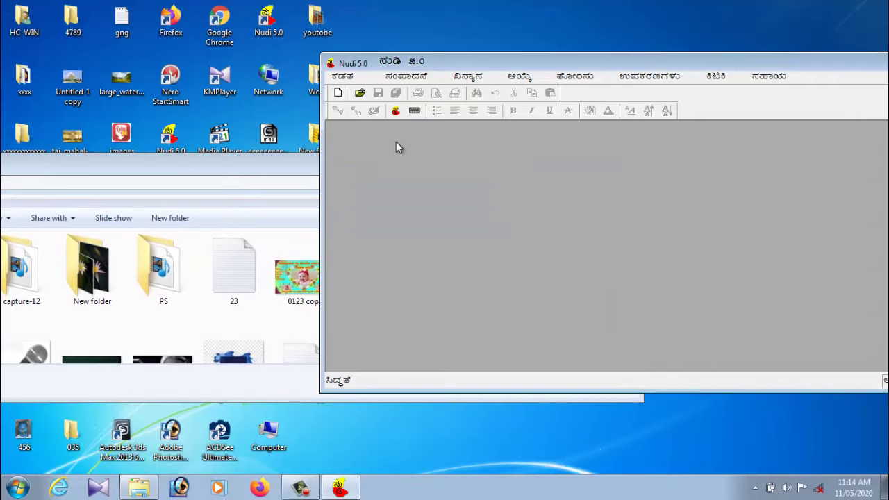
pyautogui.click(289, 169)
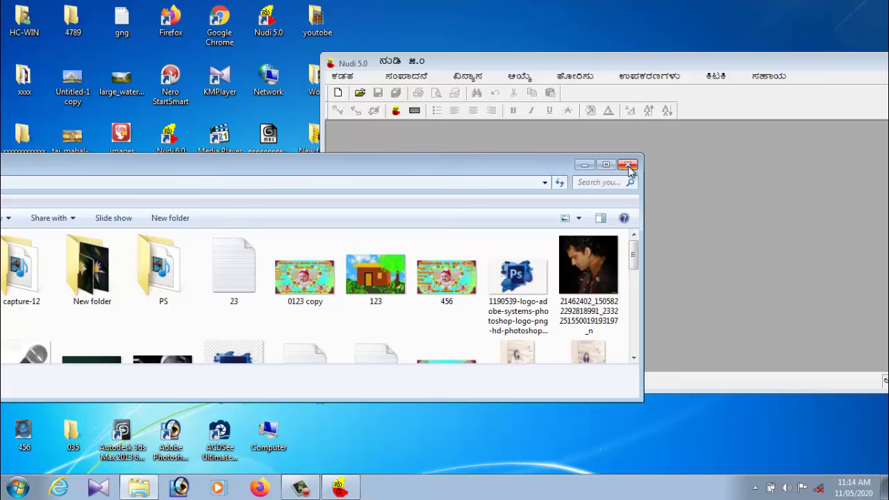
pyautogui.click(628, 165)
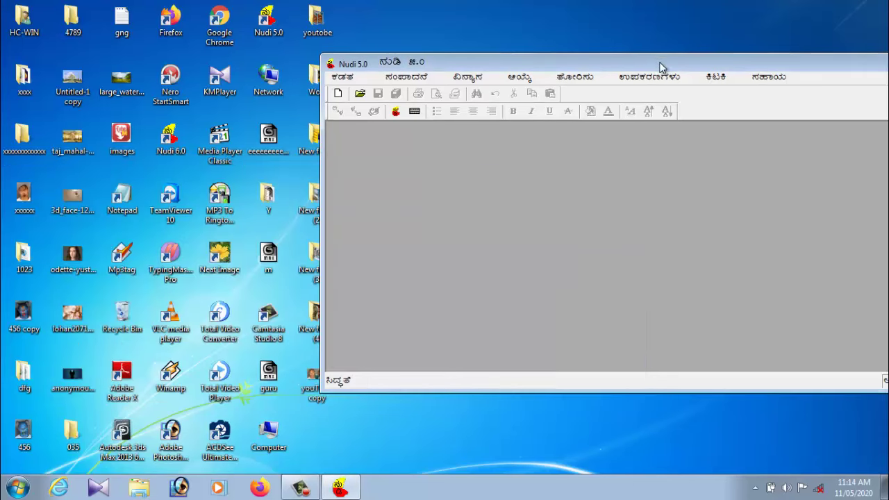
pyautogui.moveTo(663, 62); pyautogui.dragTo(462, 62)
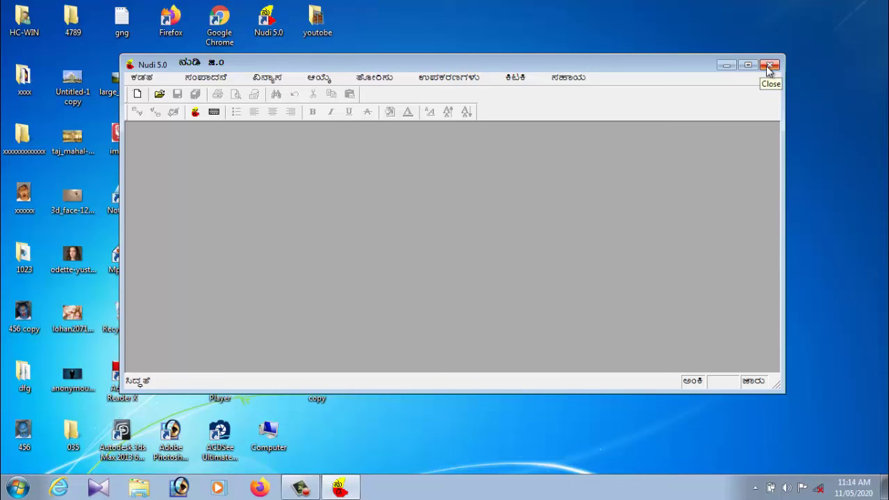
# - Maximize the Nudi 5.0 window again so its empty workspace fills the screen
pyautogui.click(748, 66)
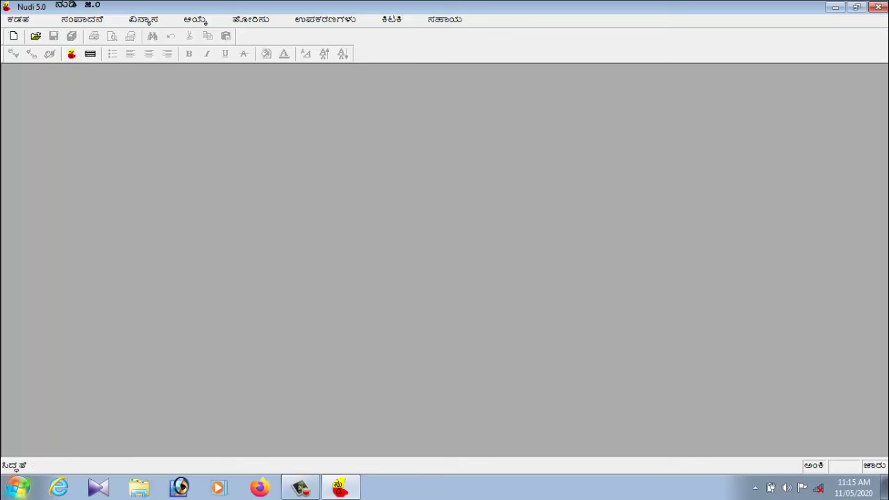
# - Start Nudi Direct from the Nudi 5.0 program group and switch it on, hiding the editor
pyautogui.click(17, 488)
pyautogui.click(59, 431)
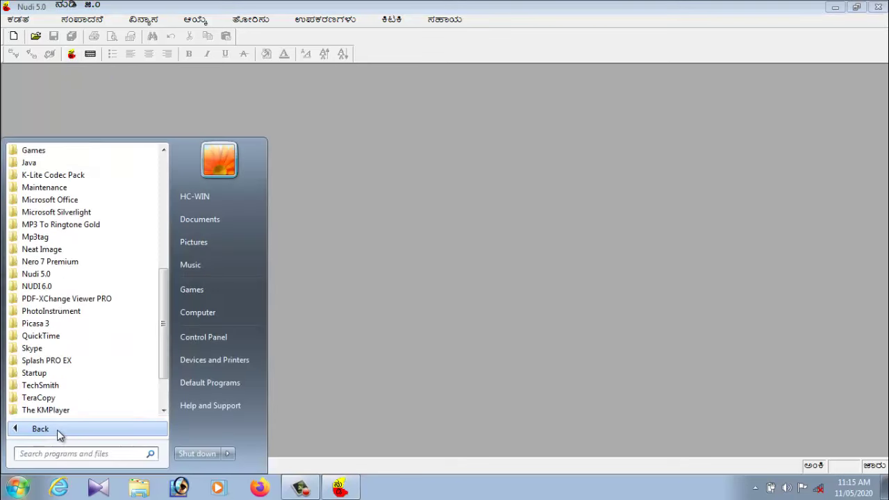
pyautogui.click(108, 275)
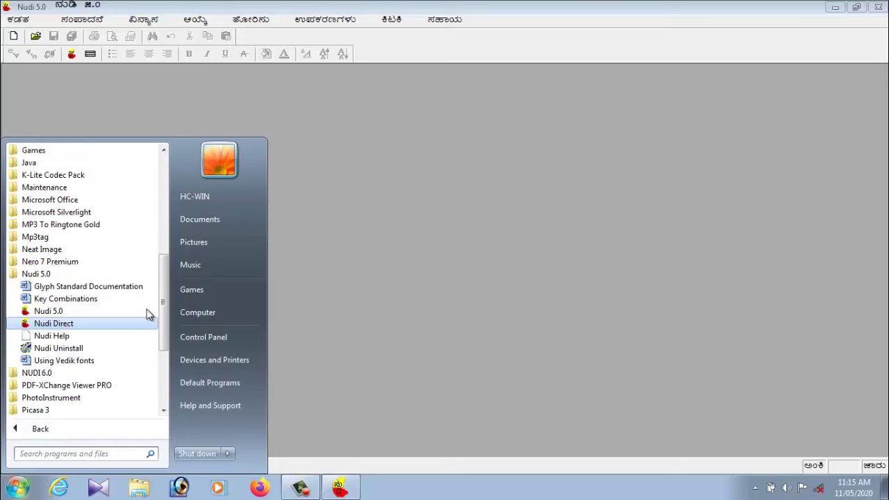
pyautogui.click(367, 254)
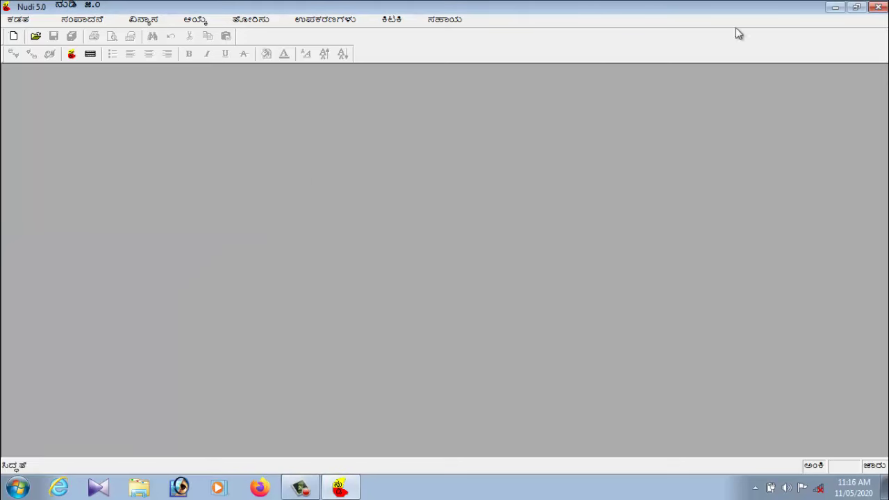
pyautogui.click(72, 59)
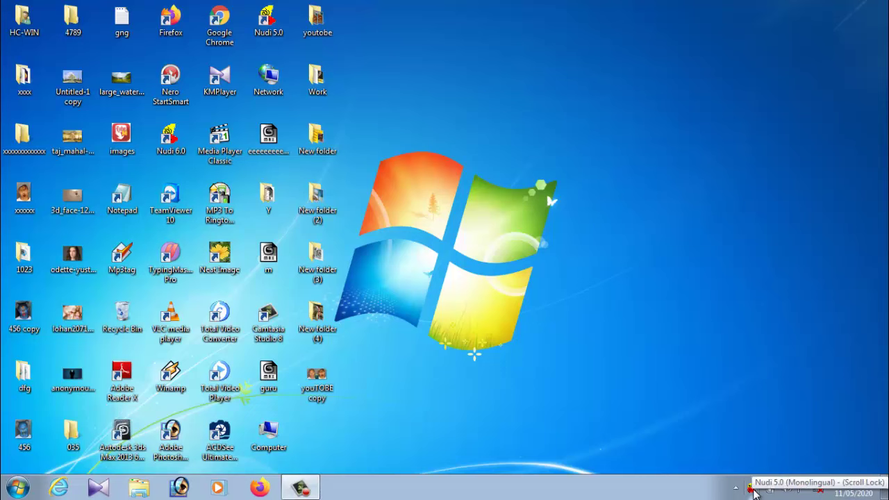
# - Re-enable Nudi Direct from the tray, then start Microsoft Office Word 2007 with a blank Document1
pyautogui.click(752, 489)
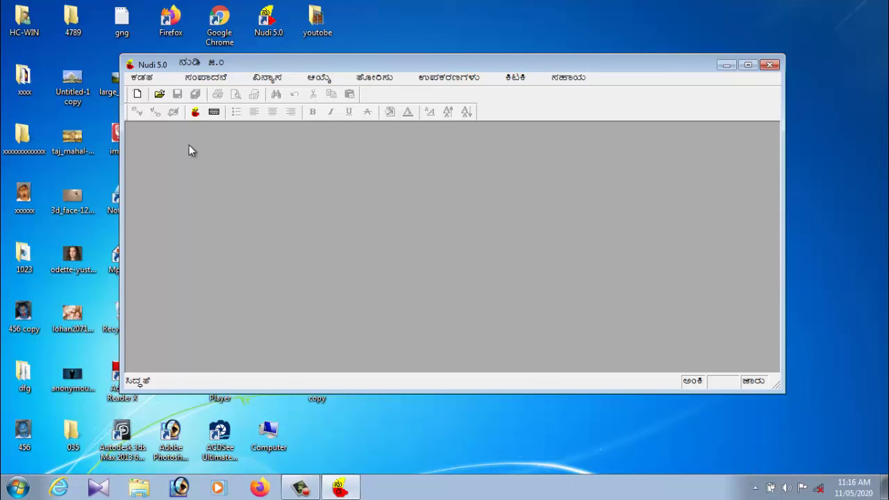
pyautogui.click(196, 112)
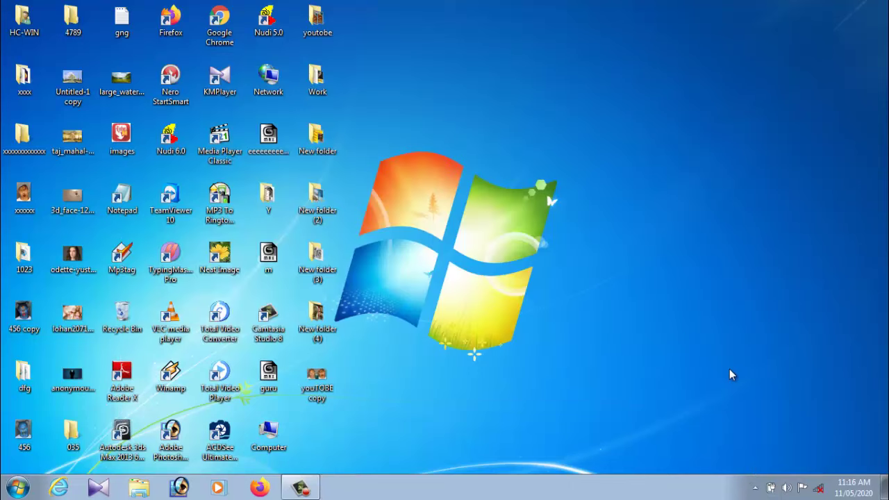
pyautogui.click(755, 488)
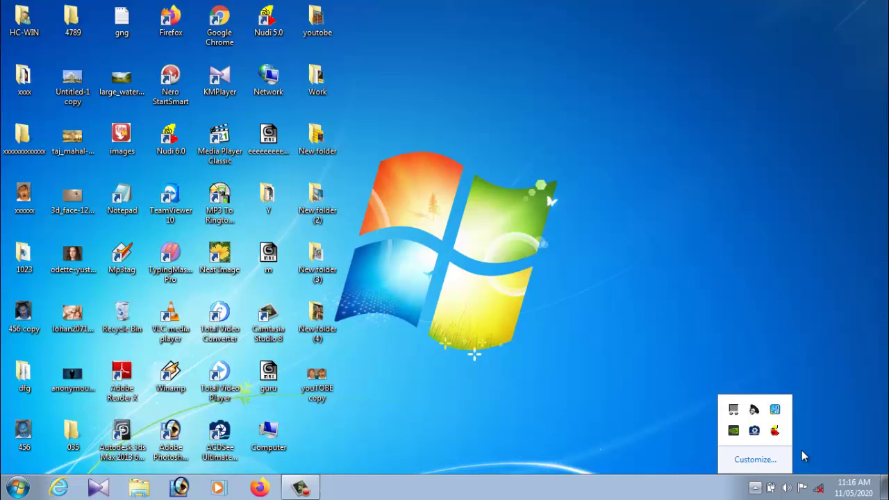
pyautogui.click(616, 452)
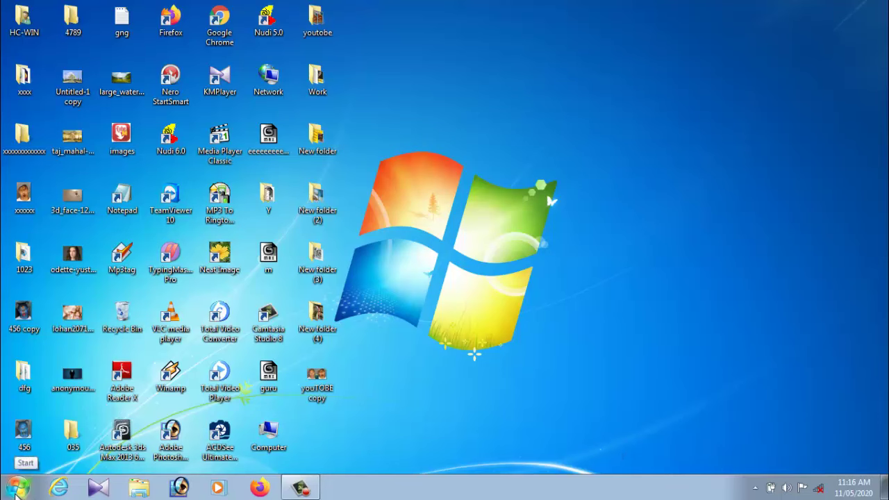
pyautogui.click(17, 487)
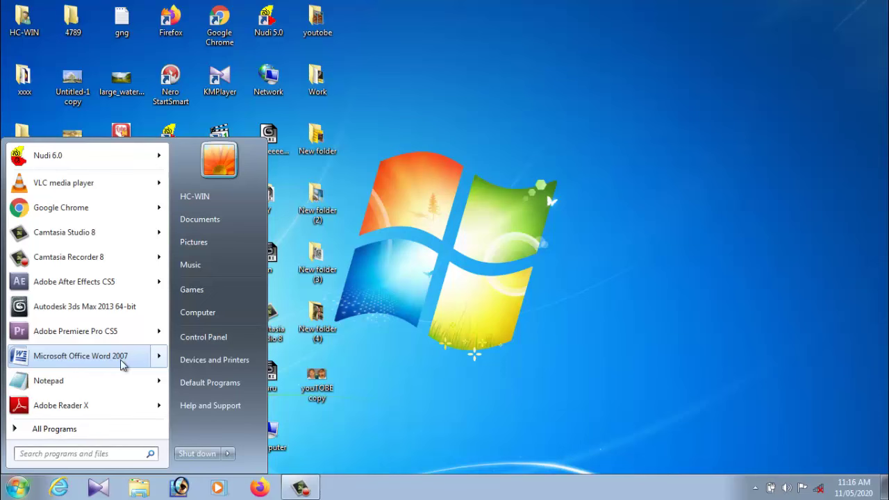
pyautogui.moveTo(81, 356)
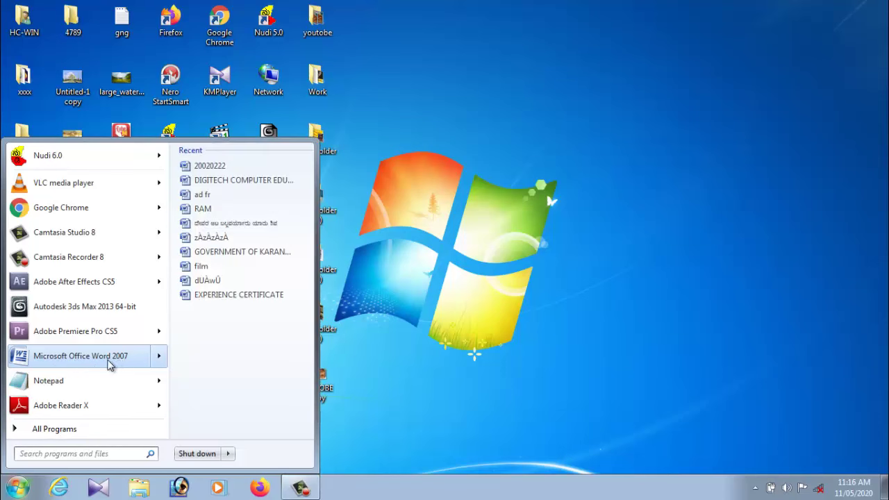
pyautogui.click(107, 362)
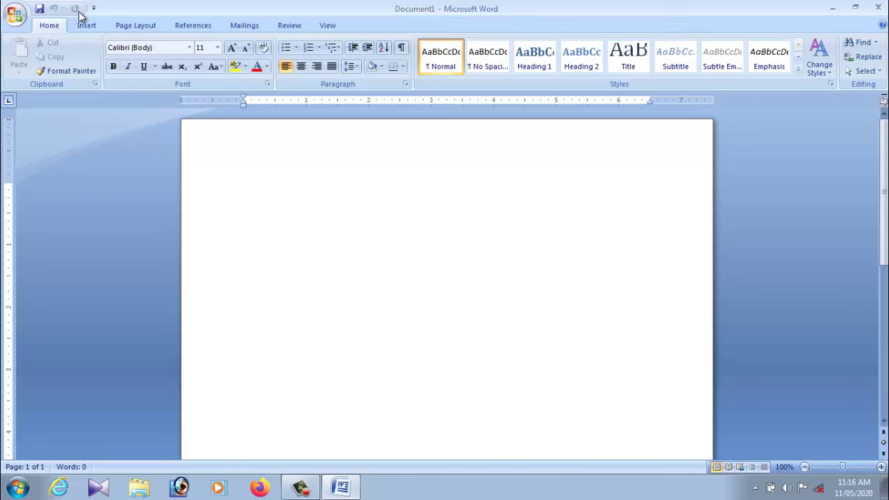
pyautogui.click(15, 15)
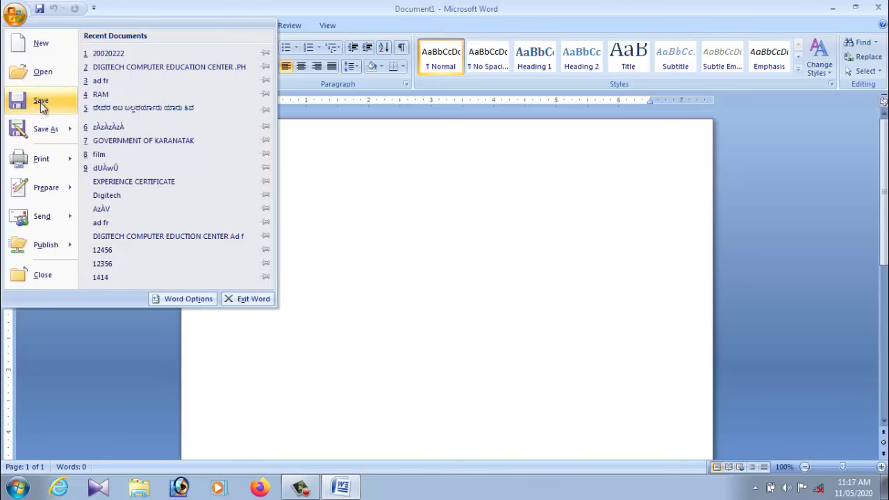
pyautogui.click(41, 14)
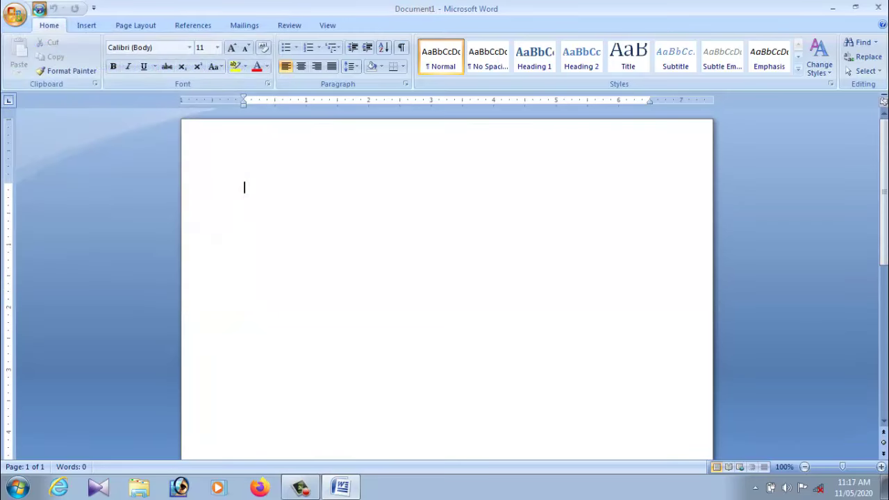
pyautogui.click(40, 11)
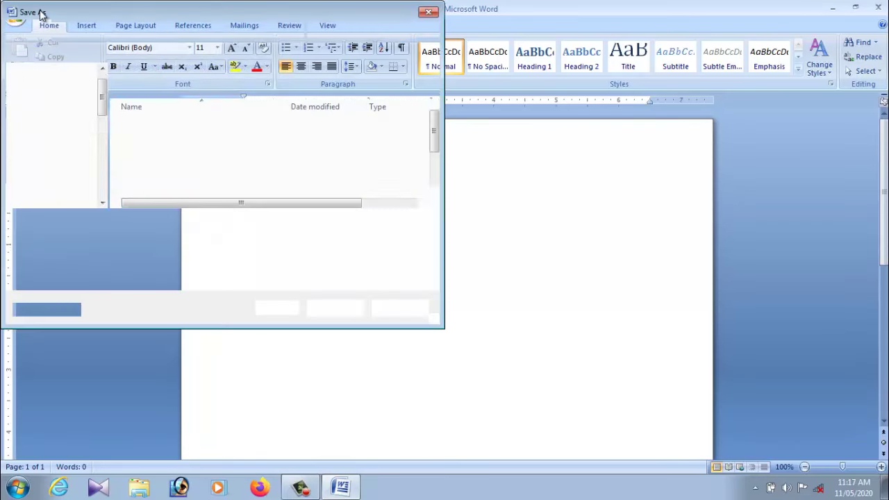
pyautogui.click(428, 12)
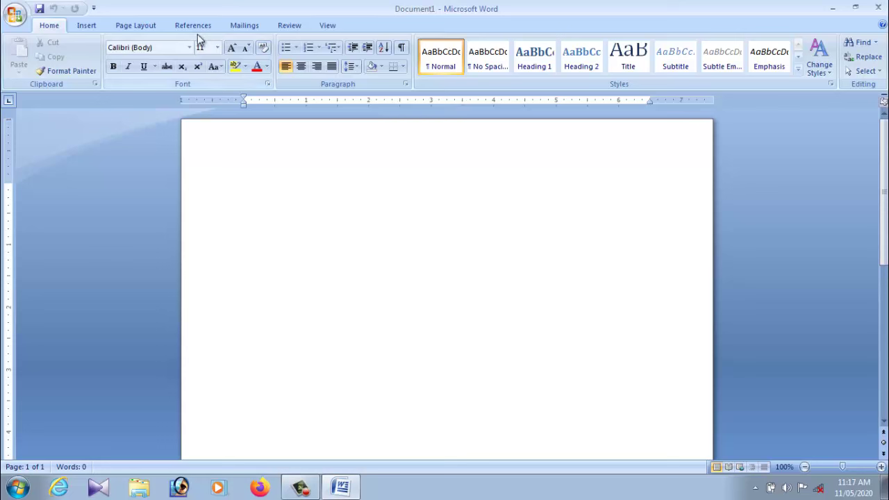
# - Uncheck and then recheck the Ruler option on the View tab
pyautogui.click(291, 27)
pyautogui.click(327, 26)
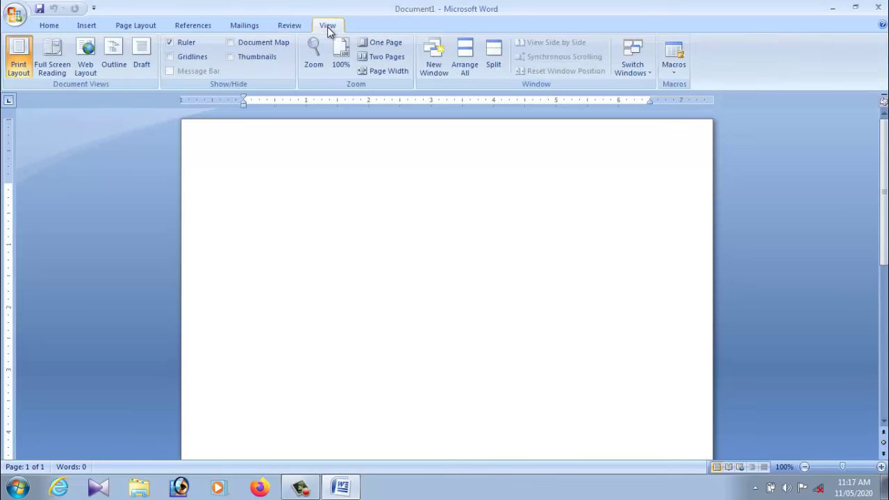
pyautogui.click(172, 45)
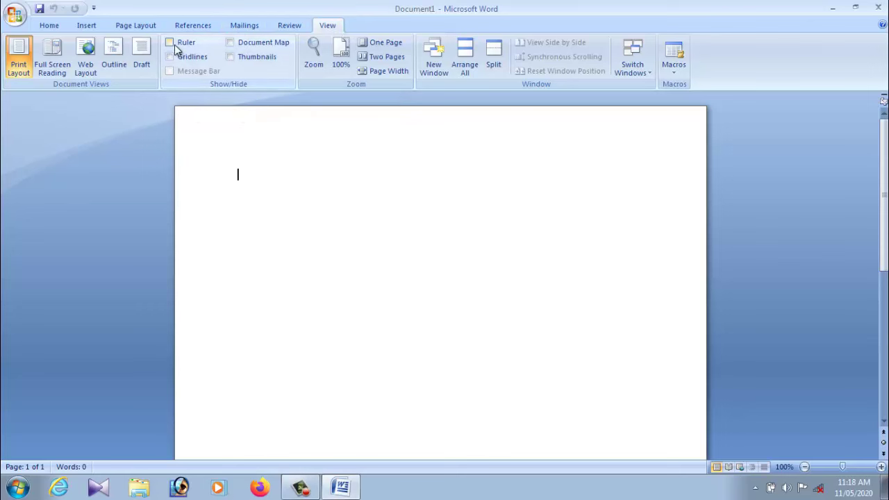
pyautogui.click(172, 43)
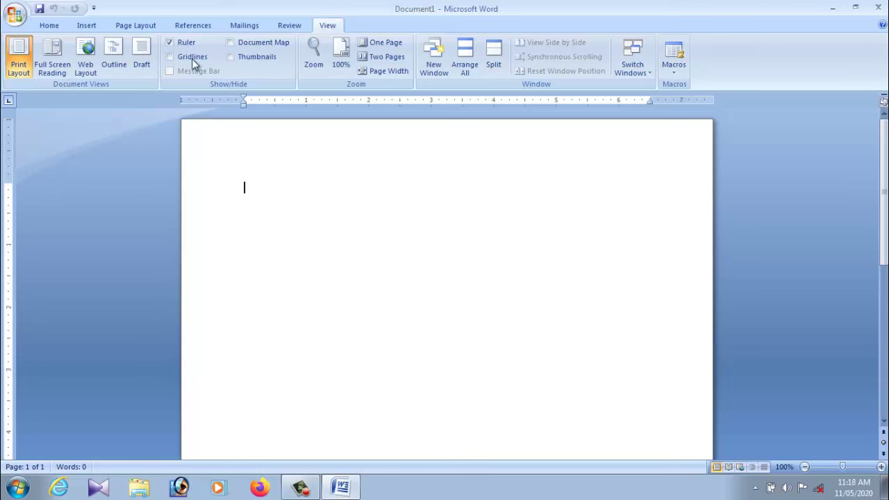
# - Apply the Narrow margin preset (0.5 inch on all sides) from Page Layout > Margins
pyautogui.click(127, 25)
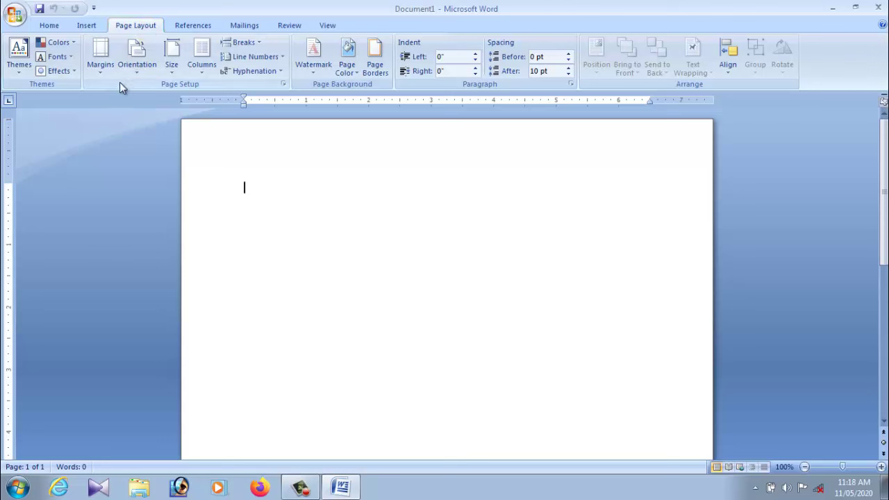
pyautogui.click(100, 72)
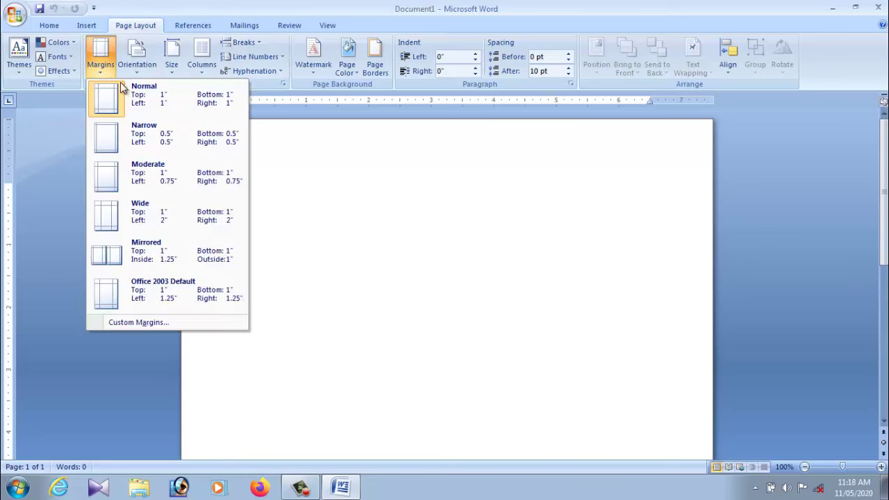
pyautogui.click(139, 139)
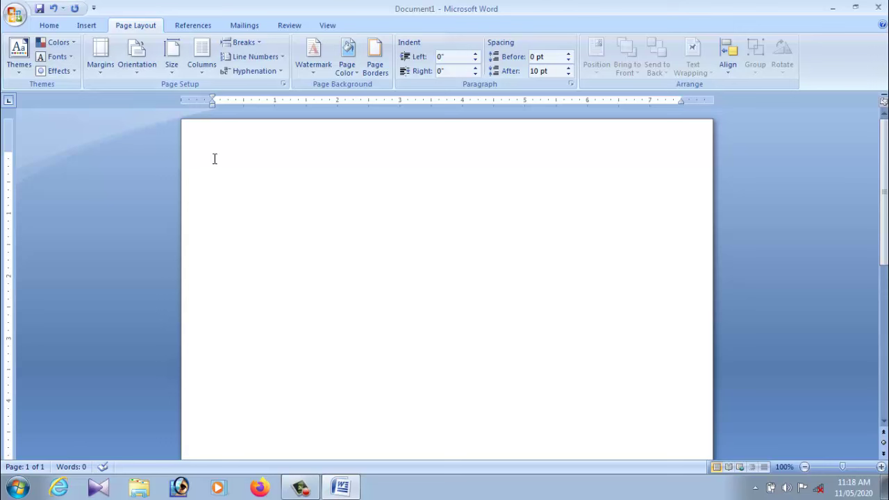
pyautogui.click(103, 73)
pyautogui.click(102, 75)
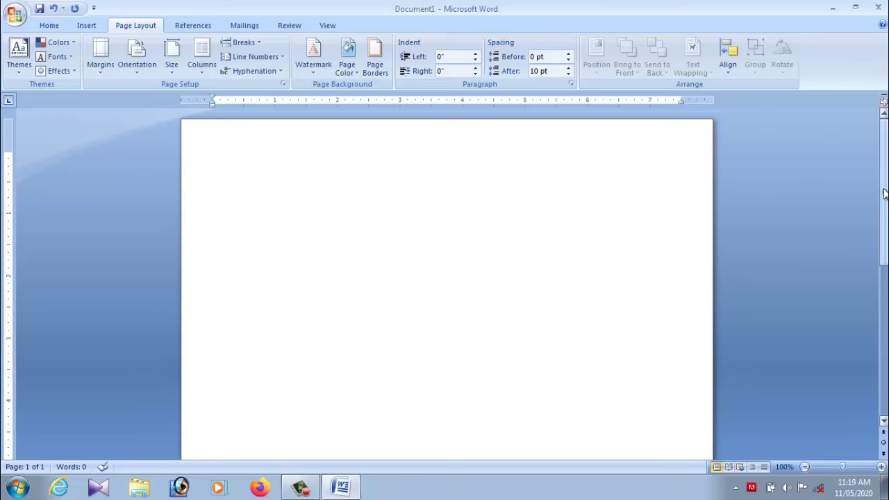
pyautogui.moveTo(884, 194)
pyautogui.mouseDown()
pyautogui.moveTo(885, 368)
pyautogui.moveTo(884, 357)
pyautogui.mouseUp()
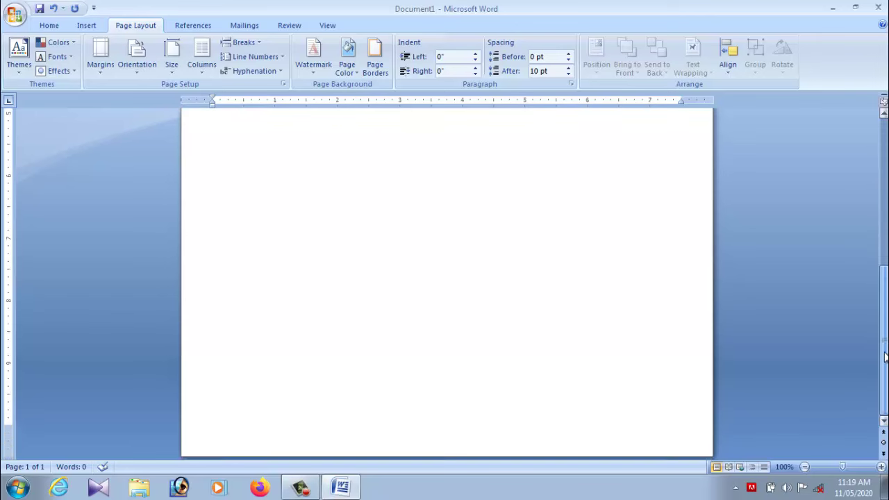
# - Zoom the blank page out to 50%, in to 150%, then drag the slider down to 10%
pyautogui.moveTo(884, 357); pyautogui.dragTo(884, 353)
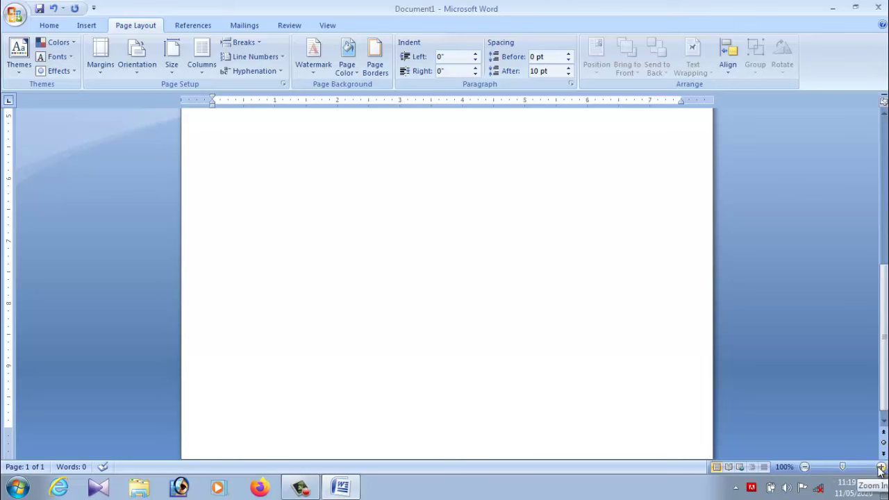
pyautogui.click(805, 466)
pyautogui.click(805, 467)
pyautogui.click(805, 466)
pyautogui.click(805, 467)
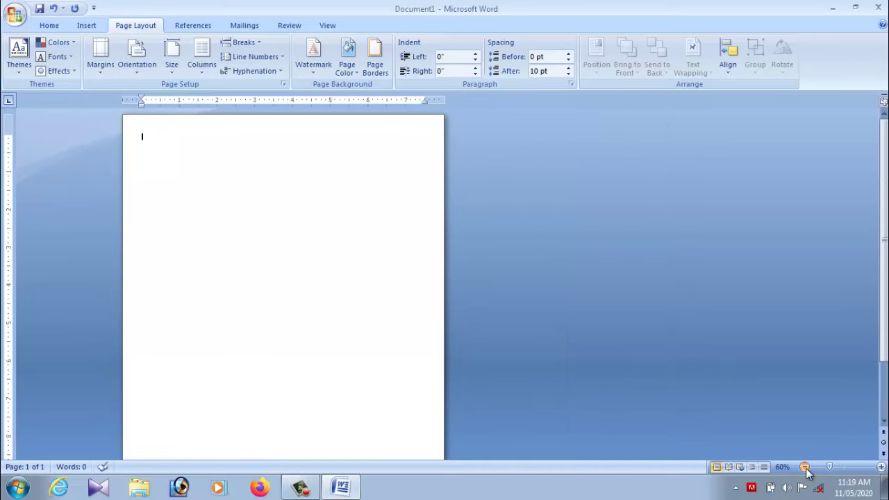
pyautogui.click(805, 467)
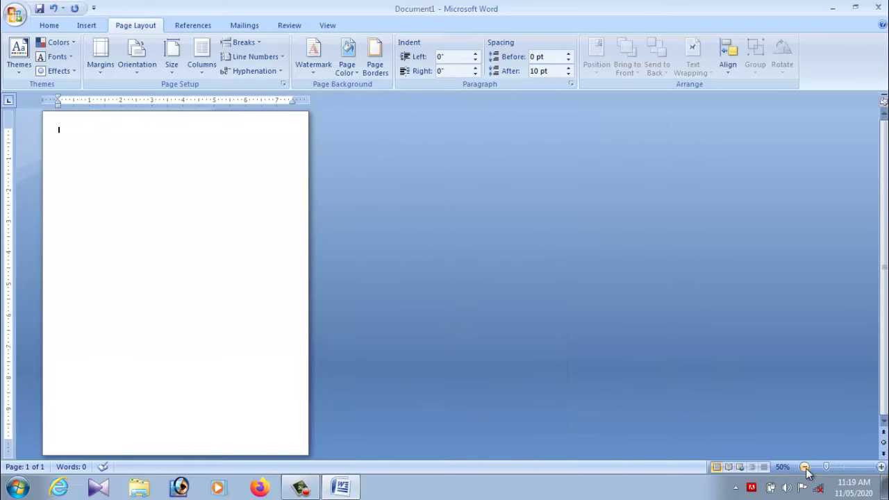
pyautogui.click(881, 467)
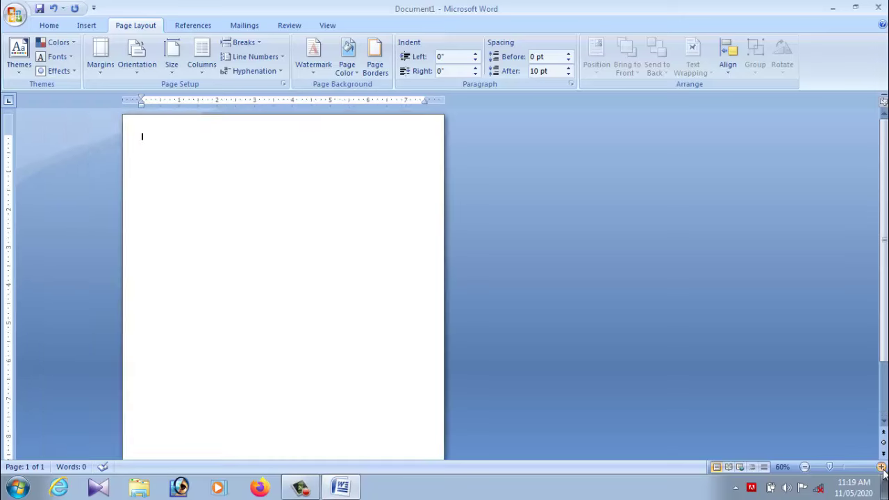
pyautogui.click(881, 466)
pyautogui.click(880, 467)
pyautogui.click(880, 467)
pyautogui.click(881, 467)
pyautogui.click(881, 466)
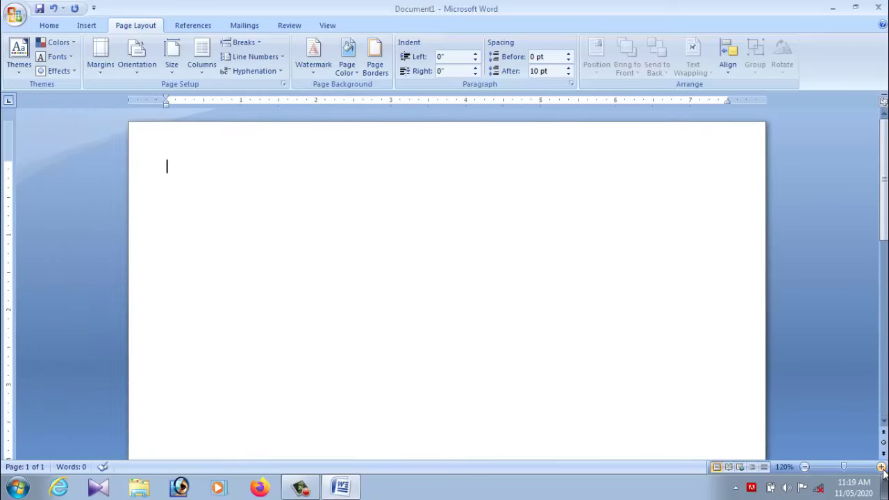
pyautogui.click(881, 467)
pyautogui.click(881, 466)
pyautogui.click(881, 466)
pyautogui.click(881, 467)
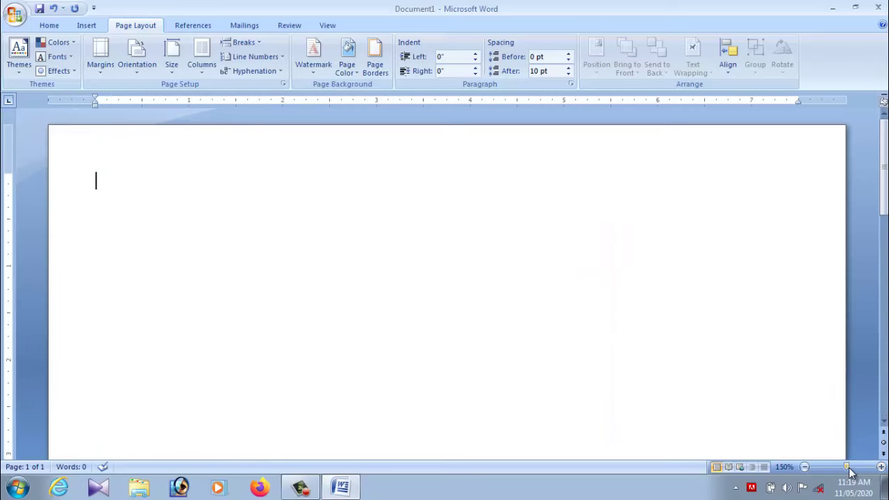
pyautogui.moveTo(847, 467)
pyautogui.mouseDown()
pyautogui.moveTo(872, 466)
pyautogui.moveTo(809, 467)
pyautogui.mouseUp()
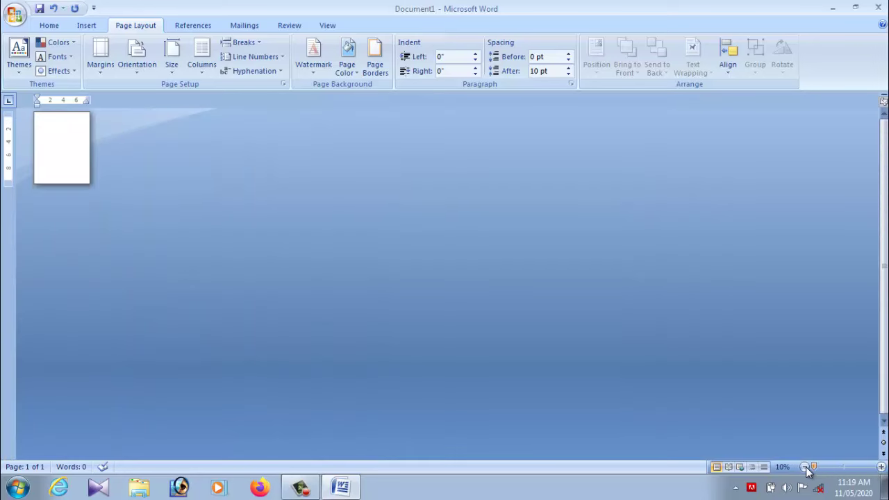
# - Drag the zoom slider up to 500%, then back down to 44% to show the whole page
pyautogui.moveTo(812, 468)
pyautogui.mouseDown()
pyautogui.moveTo(877, 468)
pyautogui.moveTo(809, 467)
pyautogui.mouseUp()
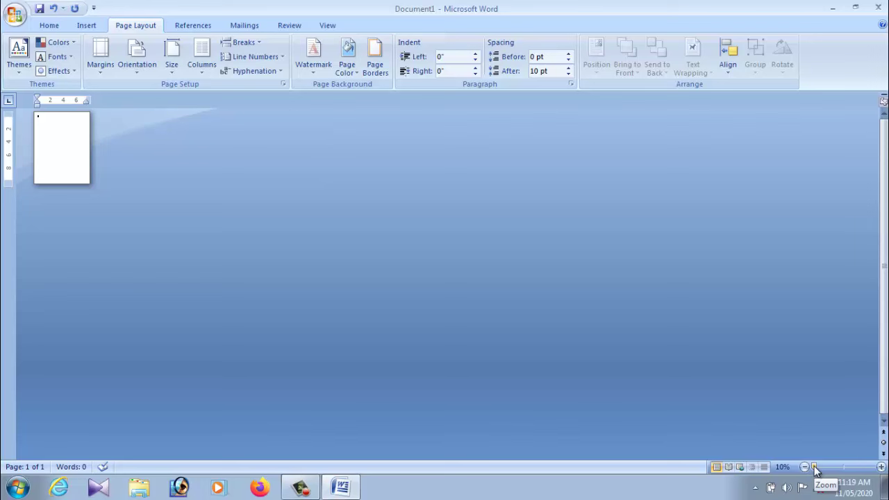
pyautogui.moveTo(813, 472); pyautogui.dragTo(879, 472)
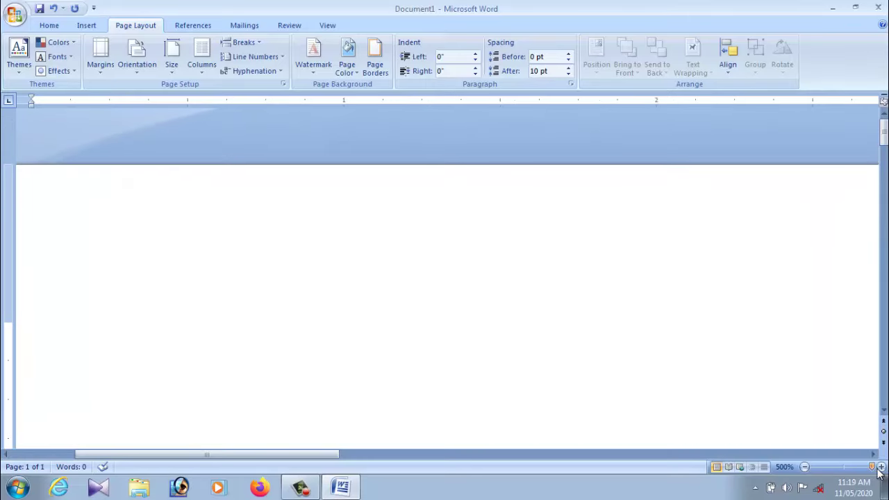
pyautogui.moveTo(878, 469)
pyautogui.mouseDown()
pyautogui.moveTo(814, 472)
pyautogui.moveTo(879, 472)
pyautogui.moveTo(845, 472)
pyautogui.mouseUp()
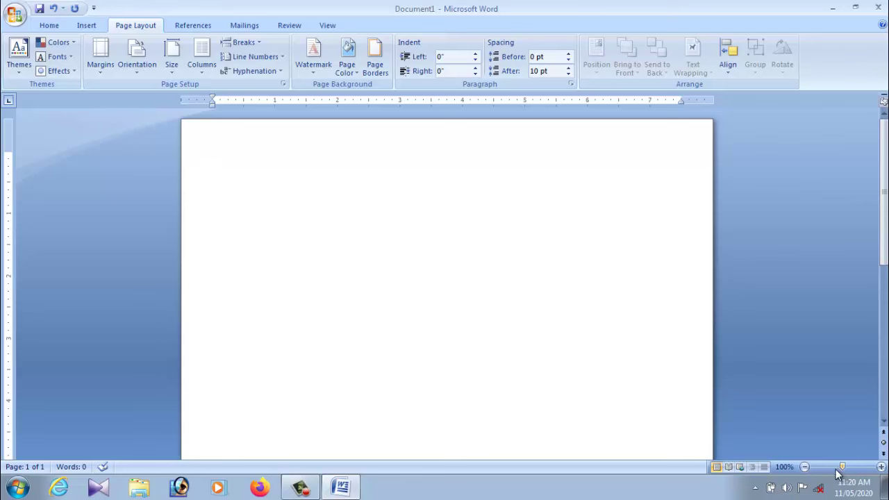
pyautogui.moveTo(842, 467); pyautogui.dragTo(824, 466)
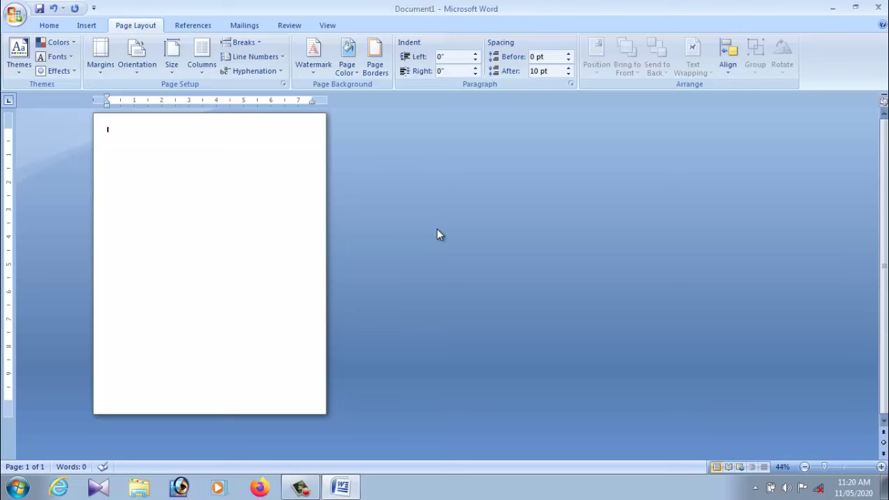
# - Switch the page to landscape orientation with A4 paper size (8.27" x 11.69")
pyautogui.click(137, 74)
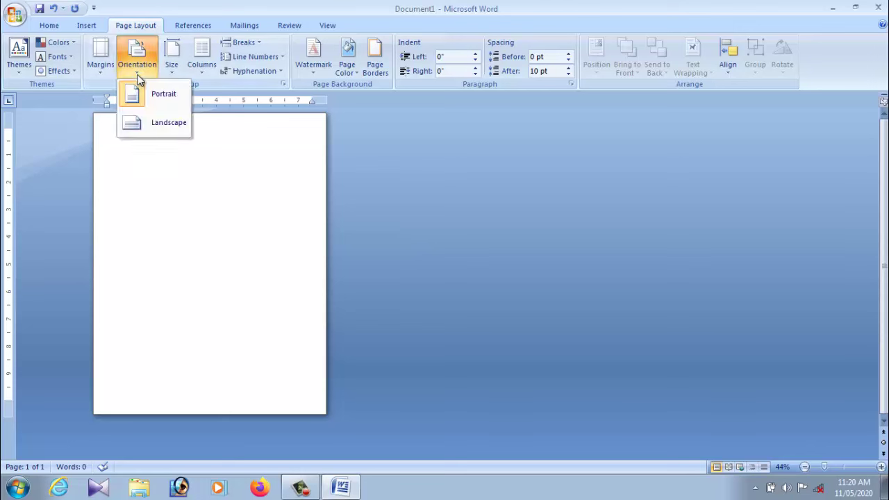
pyautogui.click(169, 98)
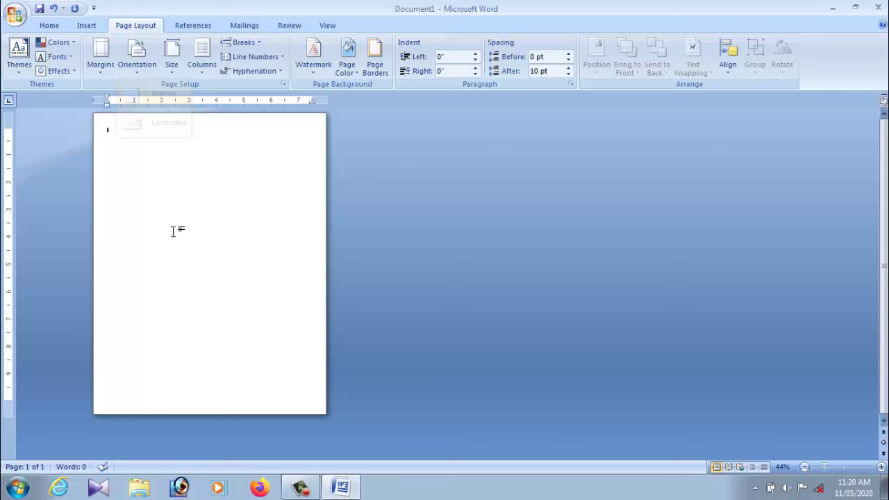
pyautogui.click(134, 73)
pyautogui.click(173, 132)
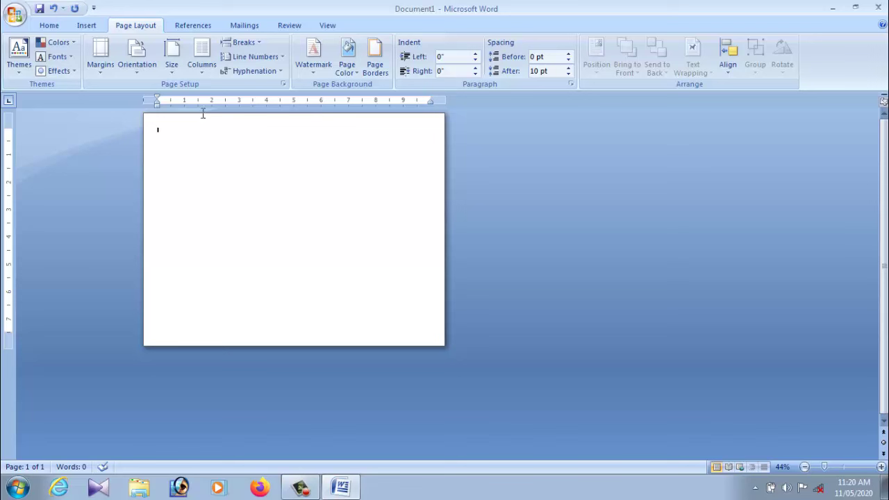
pyautogui.click(172, 69)
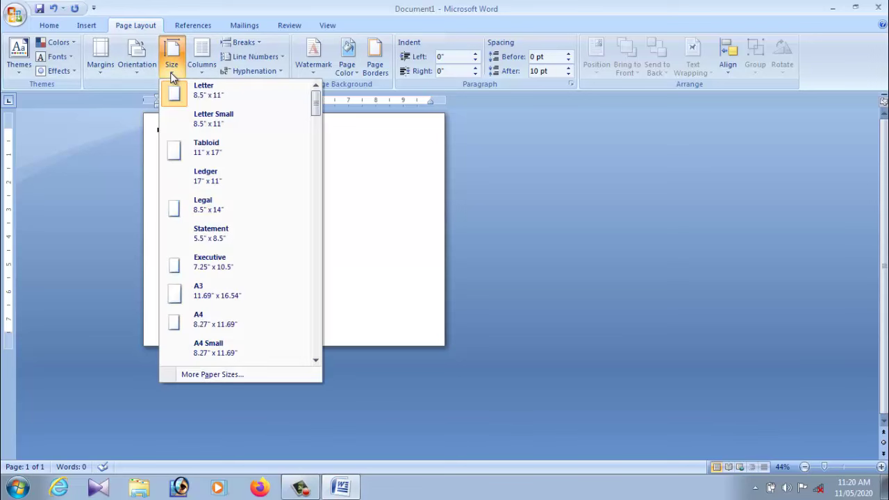
pyautogui.click(182, 91)
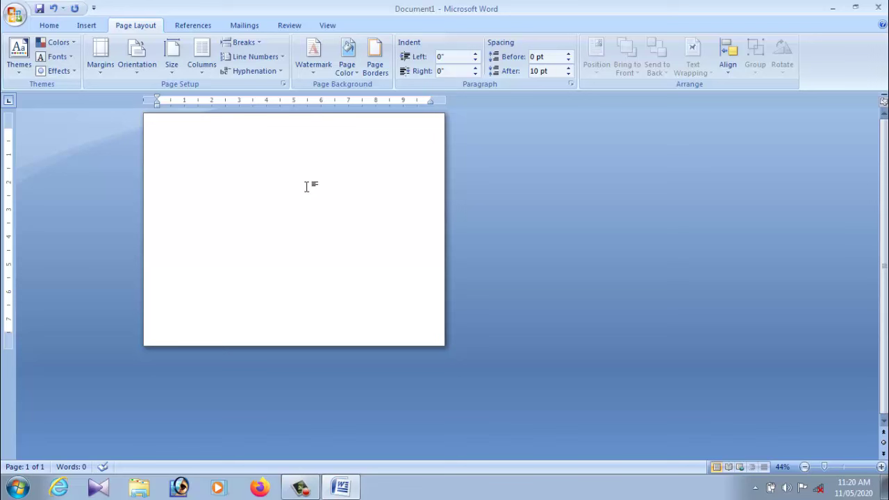
pyautogui.click(171, 74)
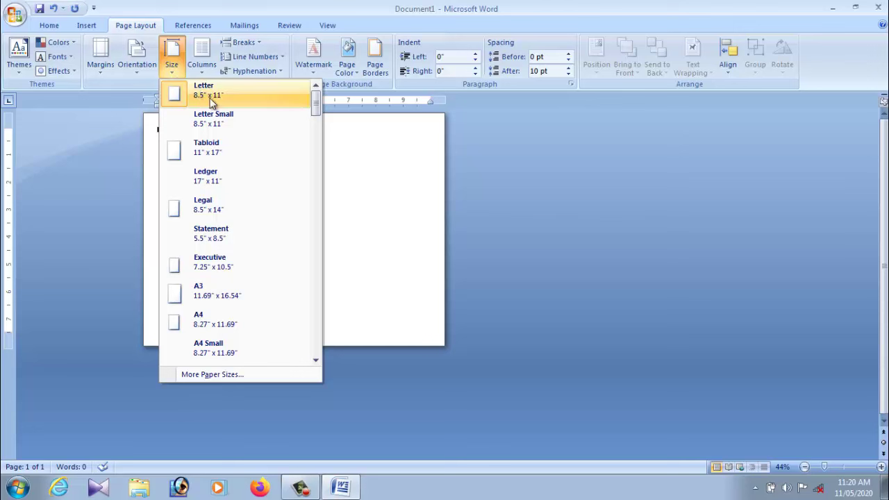
pyautogui.click(213, 326)
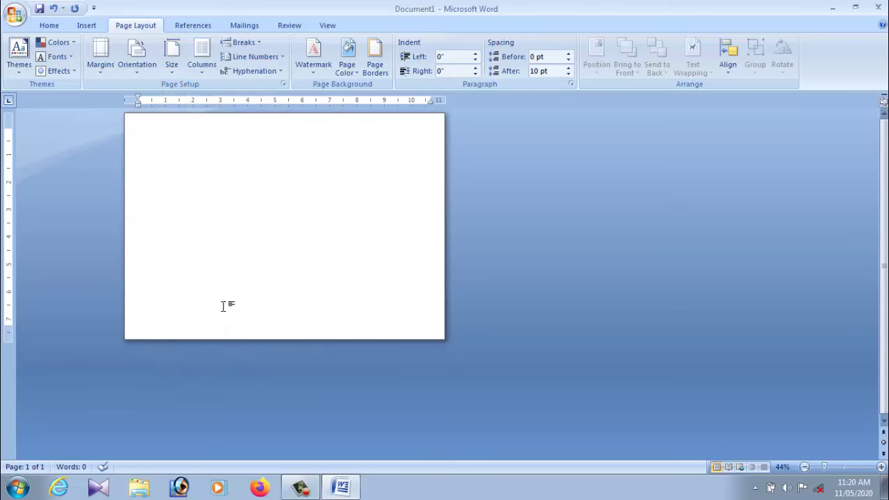
pyautogui.click(203, 73)
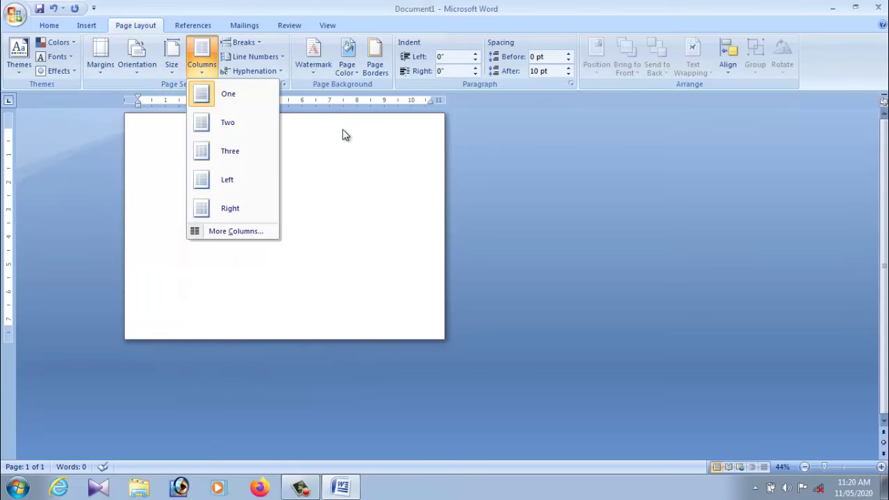
# - Dismiss the Columns list unchanged and zoom the blank landscape page to about 98%
pyautogui.click(330, 158)
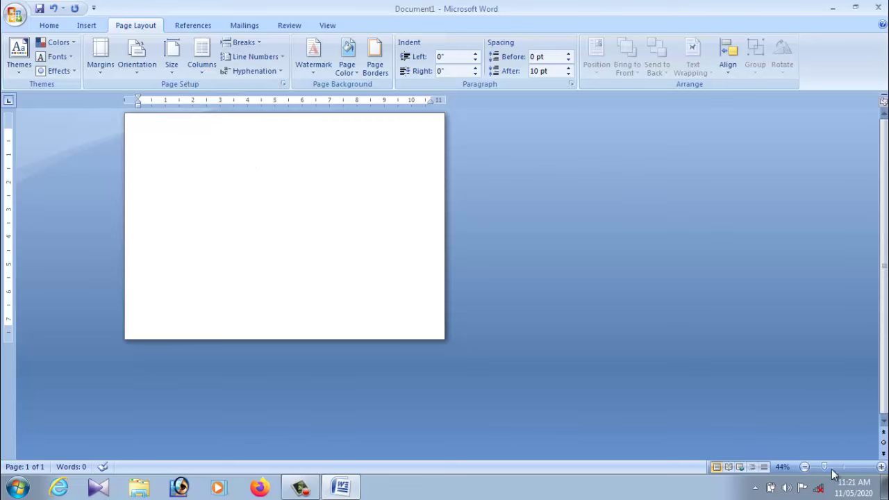
pyautogui.moveTo(830, 469); pyautogui.dragTo(846, 471)
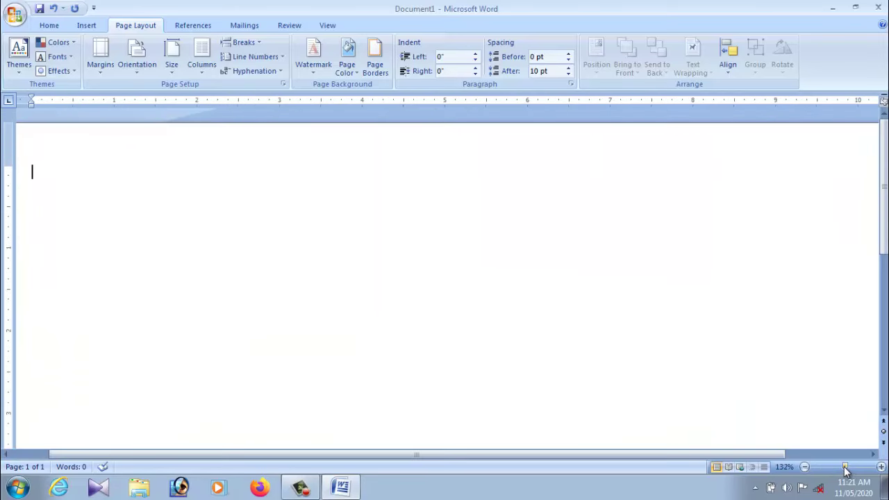
pyautogui.moveTo(846, 471); pyautogui.dragTo(846, 471)
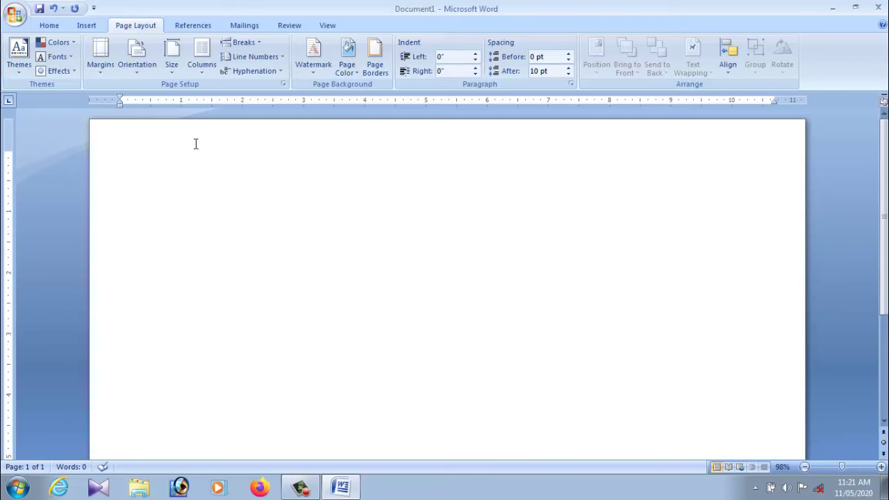
# - Return to the Home tab and browse the font list without choosing a font
pyautogui.click(89, 26)
pyautogui.click(52, 26)
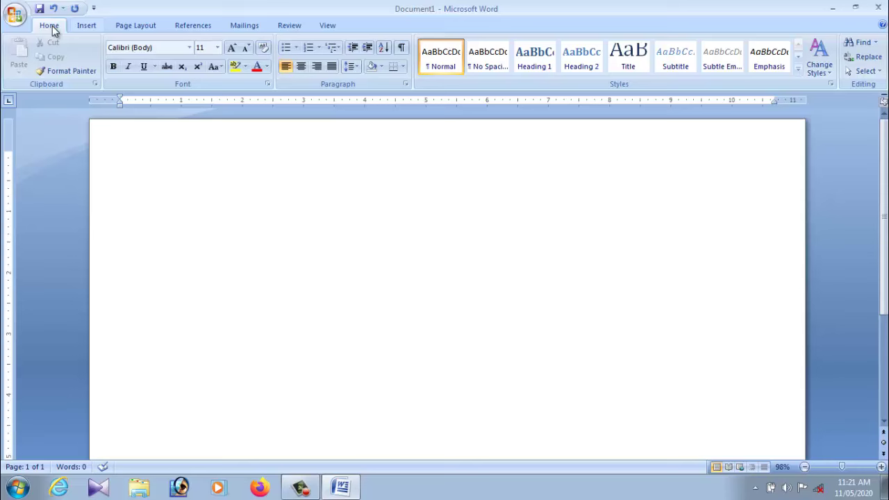
pyautogui.click(90, 26)
pyautogui.click(125, 25)
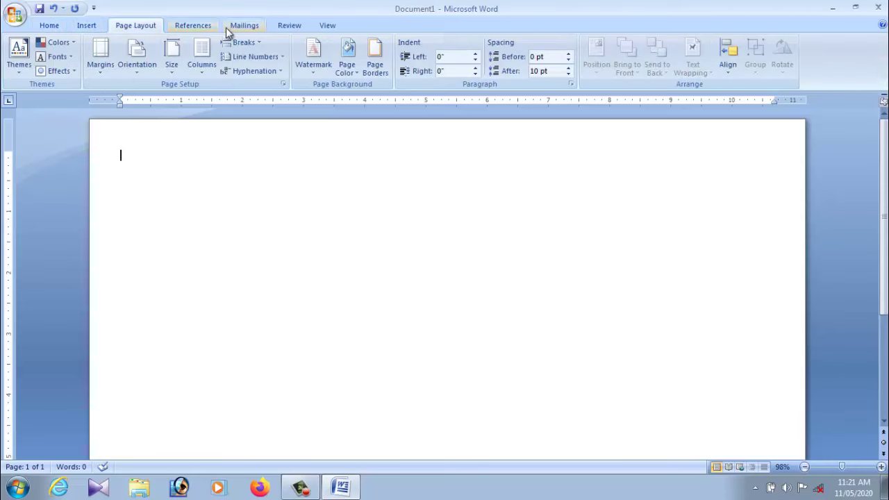
pyautogui.click(47, 25)
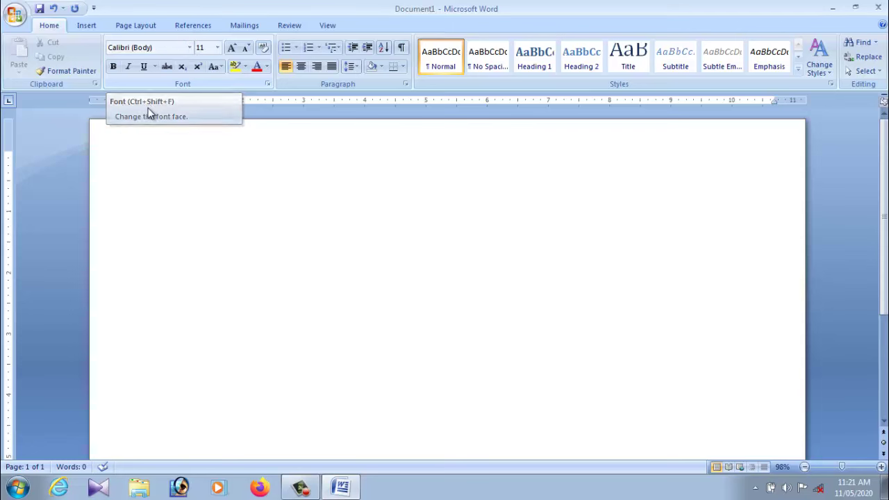
pyautogui.click(189, 48)
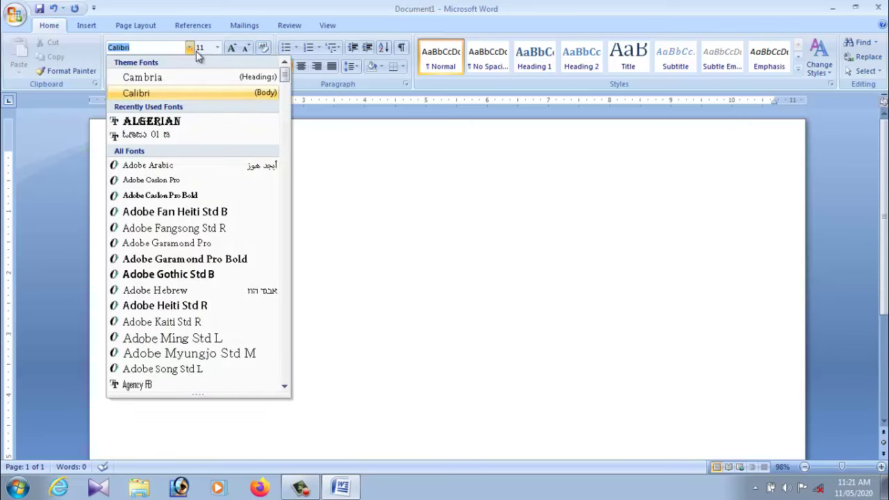
pyautogui.click(825, 221)
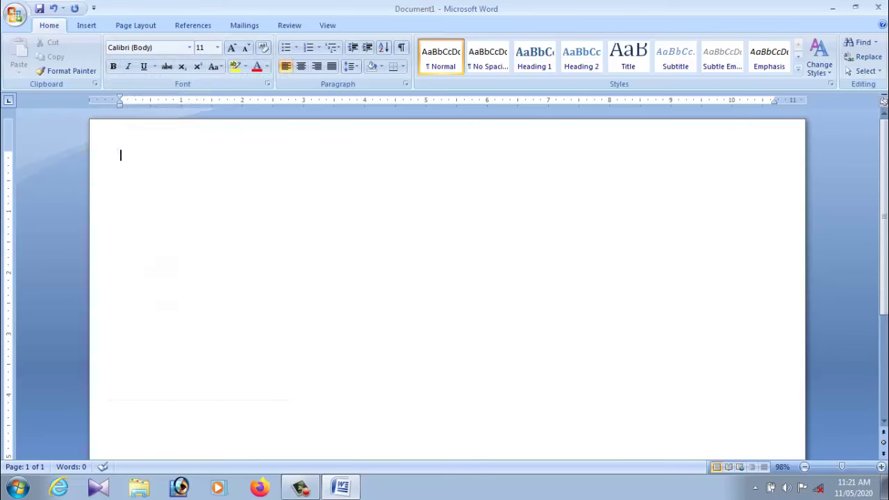
pyautogui.click(756, 488)
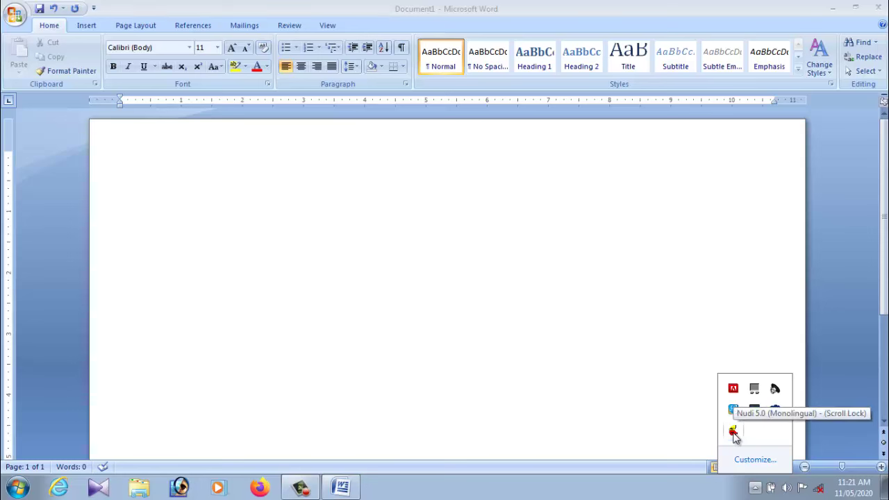
pyautogui.click(757, 488)
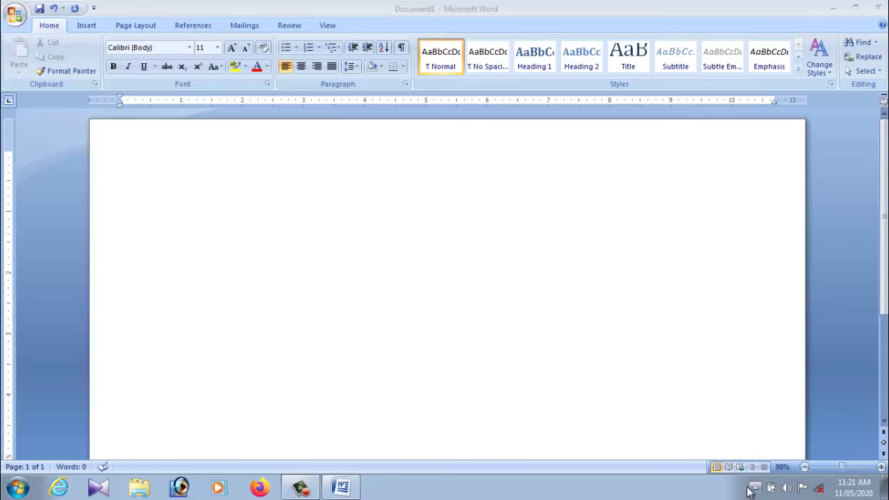
# - Pick Nudi 01 e from the Font list as the document font
pyautogui.click(189, 48)
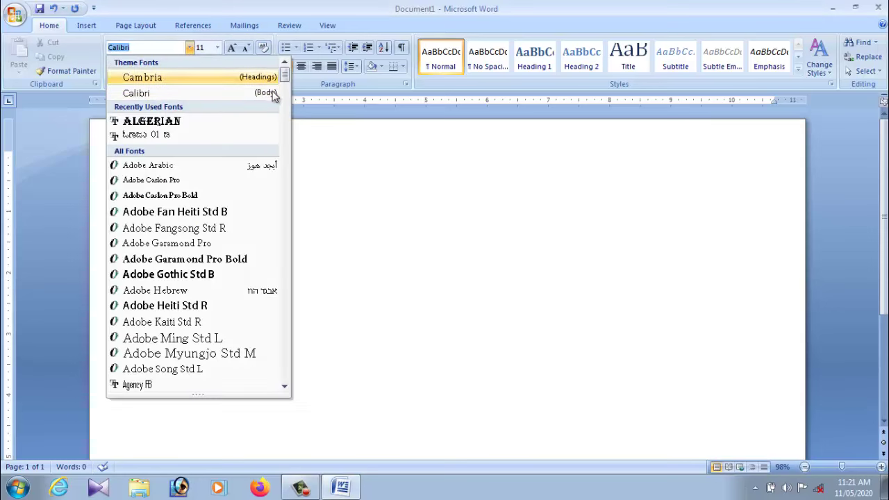
pyautogui.click(785, 493)
pyautogui.click(755, 488)
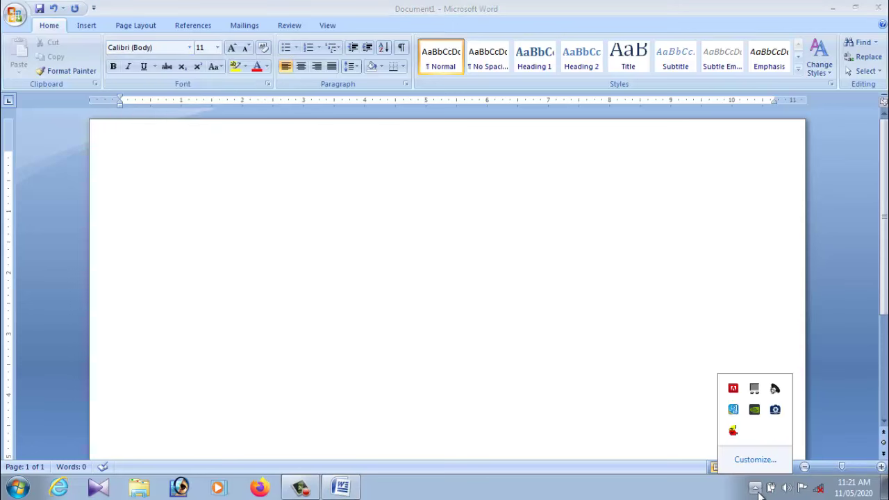
pyautogui.click(624, 376)
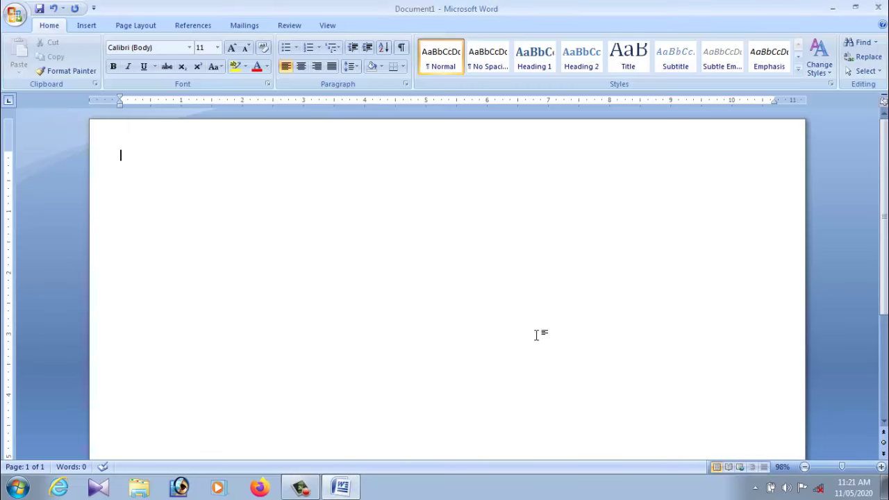
pyautogui.click(188, 49)
pyautogui.scroll(-1, 286, 83)
pyautogui.moveTo(287, 84); pyautogui.dragTo(287, 81)
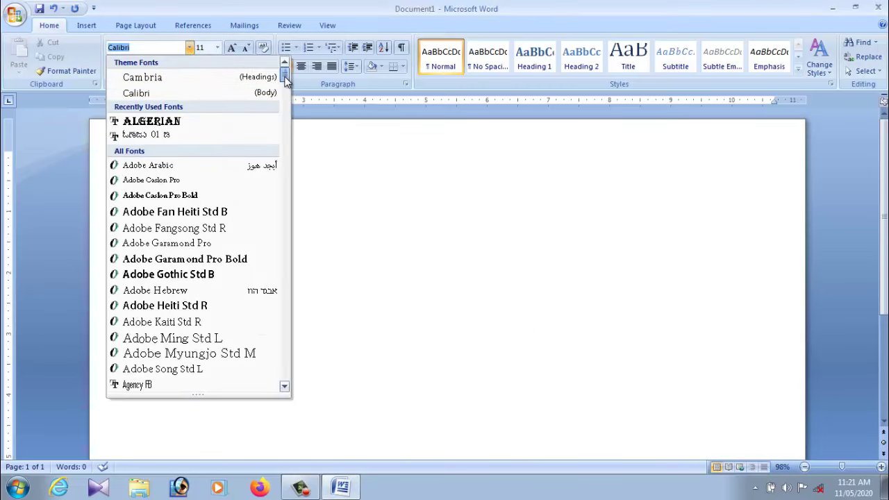
pyautogui.click(171, 136)
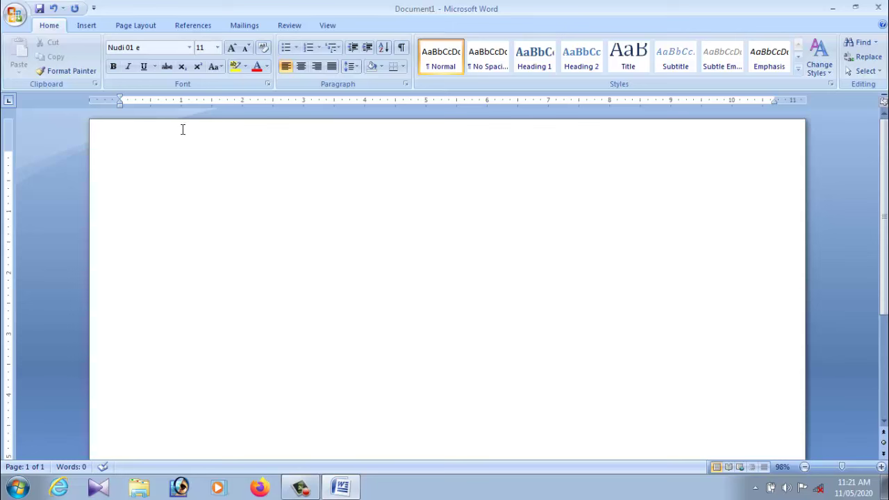
pyautogui.click(217, 47)
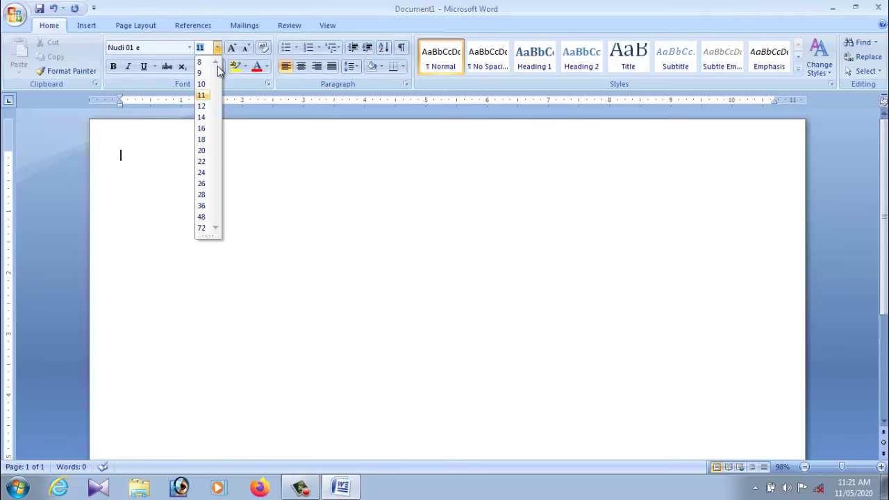
# - Type the Kannada word ವಿಷಯ in Nudi 01 e at 18 pt
pyautogui.click(202, 140)
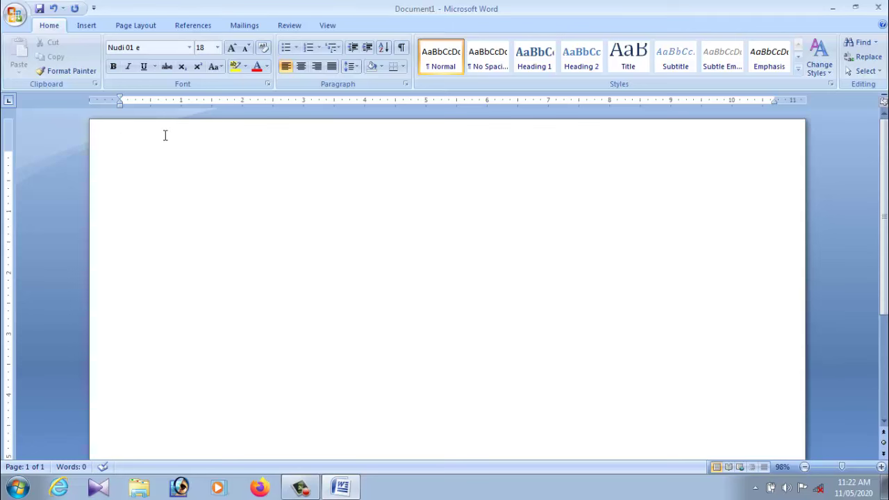
pyautogui.write('e')
pyautogui.write('i')
pyautogui.write('x')
pyautogui.write('aya')
pyautogui.write('a')
pyautogui.write('u')
pyautogui.press('BackSpace')
# - Enlarge ವಿಷಯ step by step through 28 and 36 to 48 pt
pyautogui.moveTo(161, 158); pyautogui.dragTo(119, 157)
pyautogui.click(217, 49)
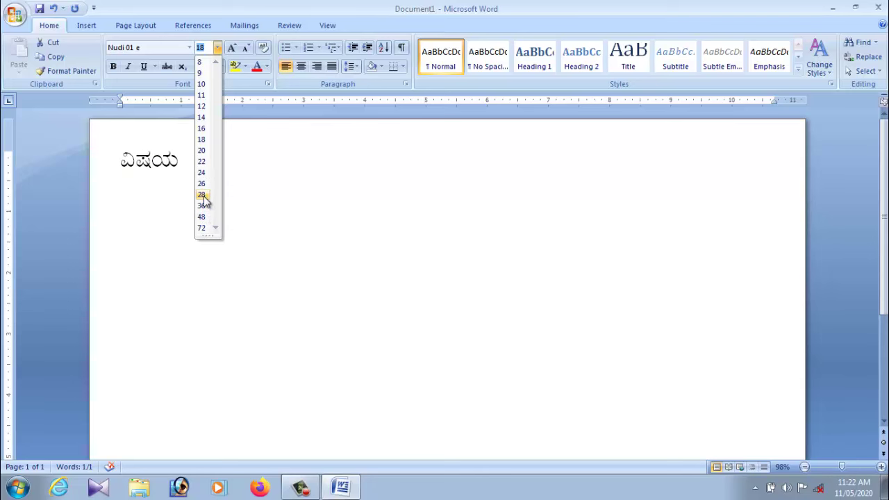
pyautogui.click(203, 197)
pyautogui.click(217, 49)
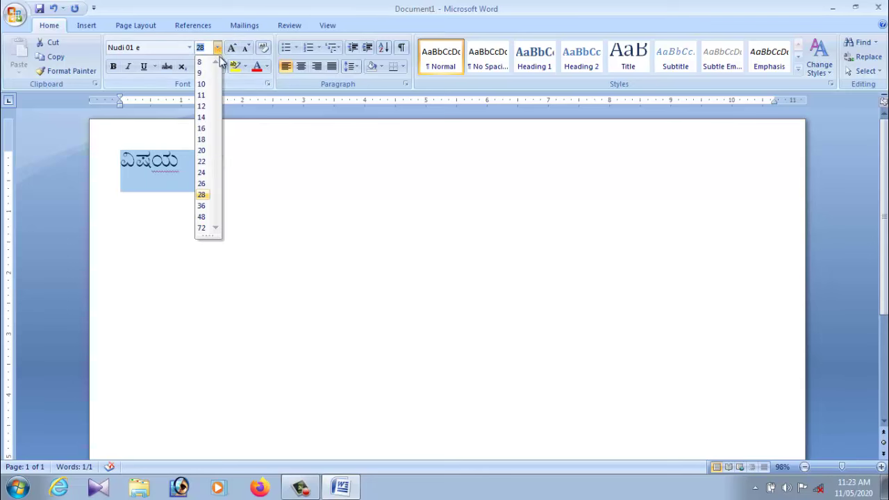
pyautogui.click(201, 206)
pyautogui.click(201, 165)
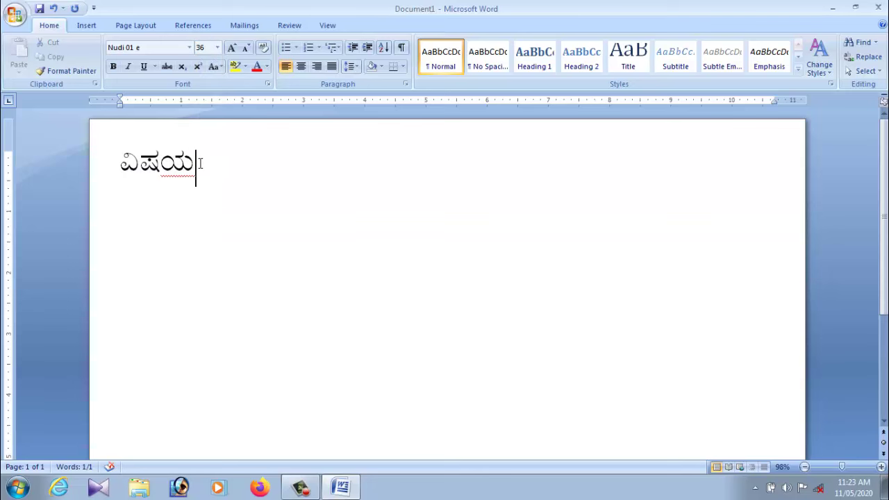
pyautogui.doubleClick(200, 163)
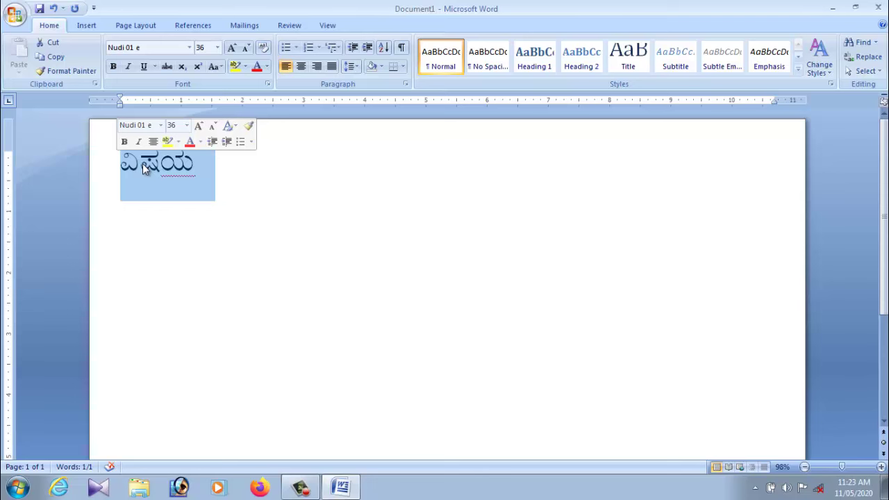
pyautogui.click(232, 49)
pyautogui.click(229, 175)
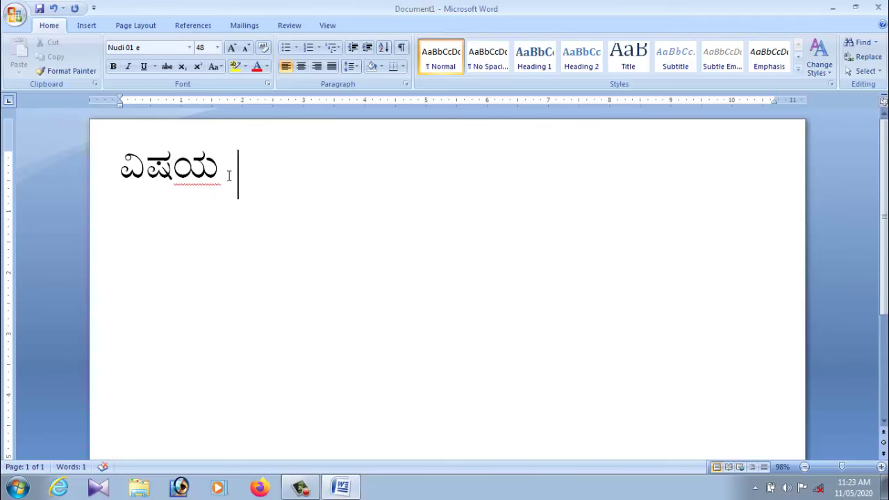
# - Complete the heading as ವಿಷಯ ಸೂಚಿ and type ಪ್ರಕಾಶಕರು on the line below
pyautogui.write('s')
pyautogui.write('U')
pyautogui.write('ci')
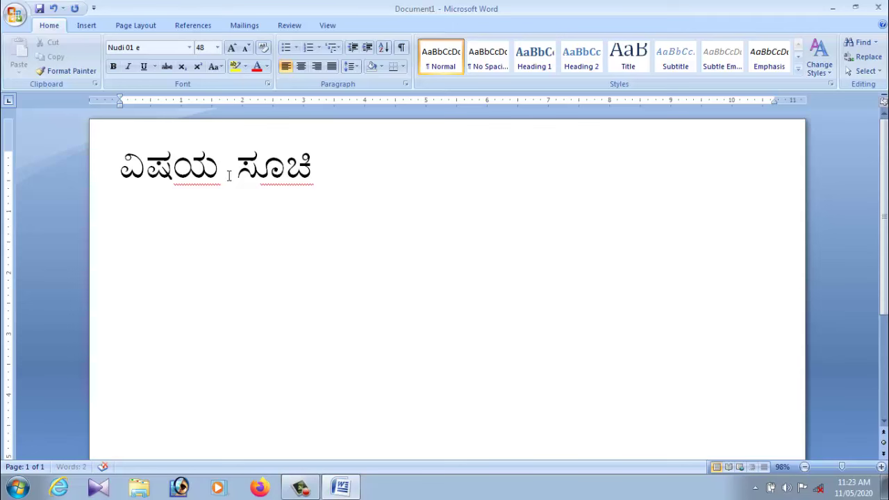
pyautogui.press('Return')
pyautogui.write('pg')
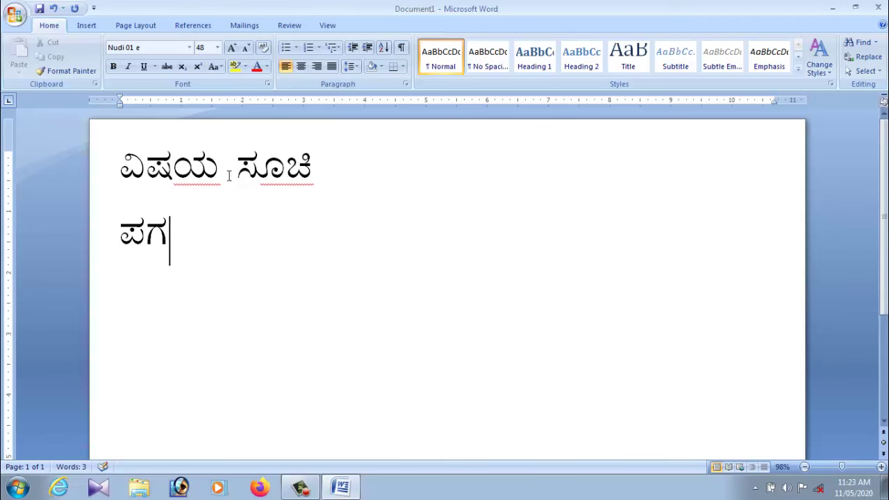
pyautogui.press('BackSpace')
pyautogui.press('BackSpace')
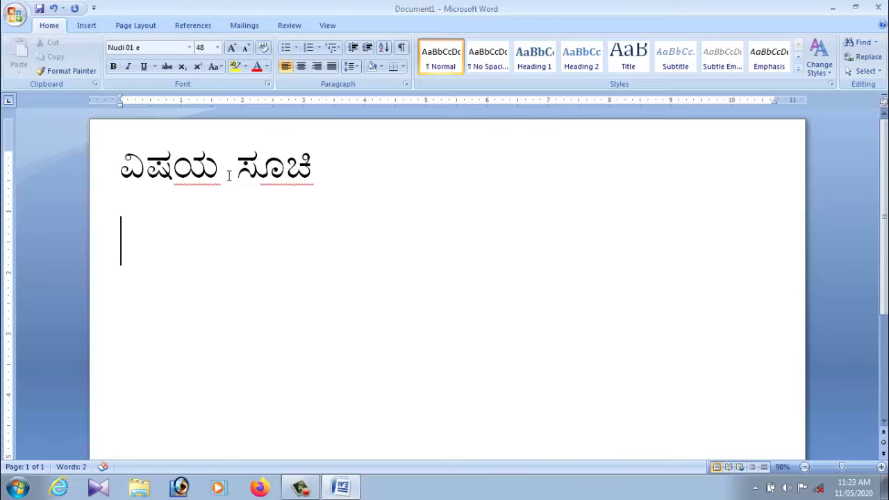
pyautogui.write('ppfr')
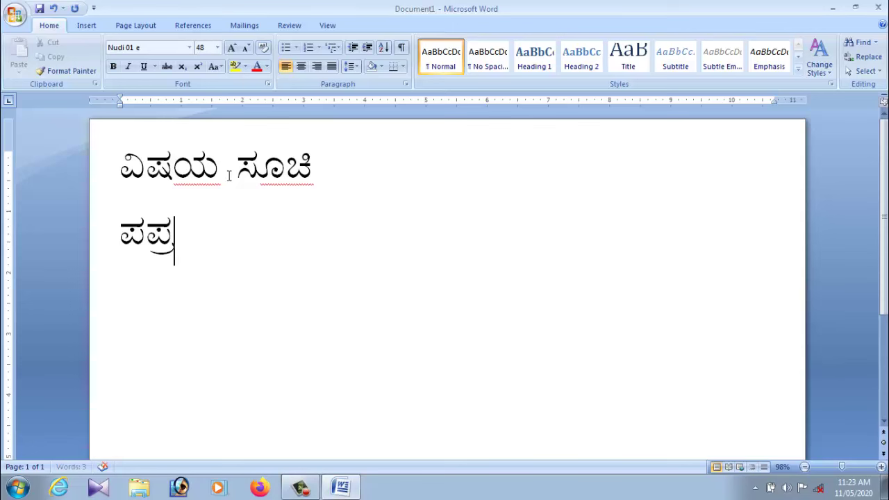
pyautogui.press('Left')
pyautogui.press('Left')
pyautogui.press('BackSpace')
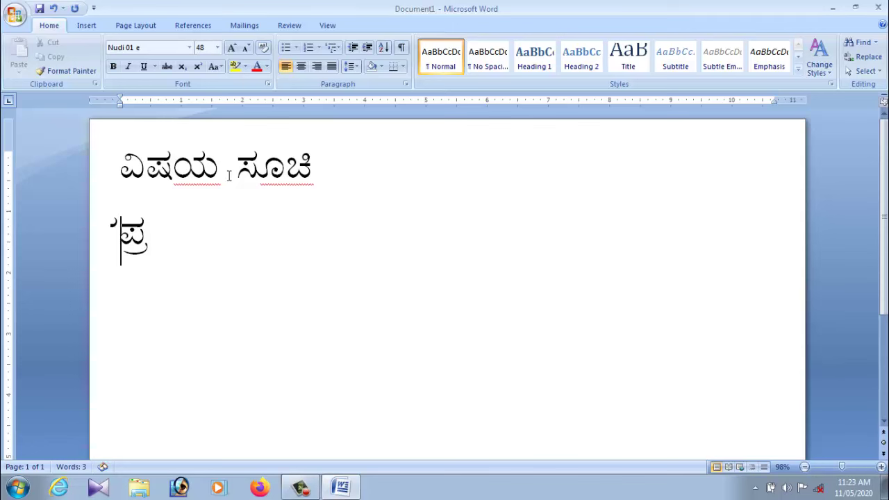
pyautogui.press('BackSpace')
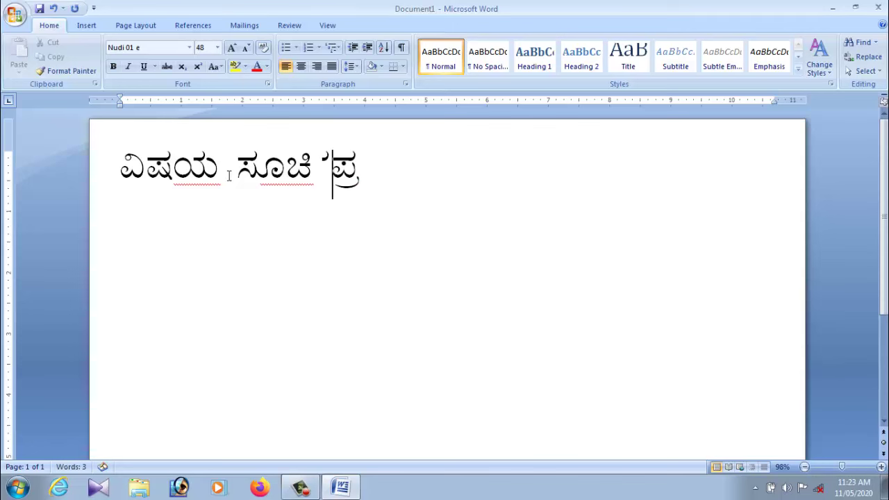
pyautogui.press('Return')
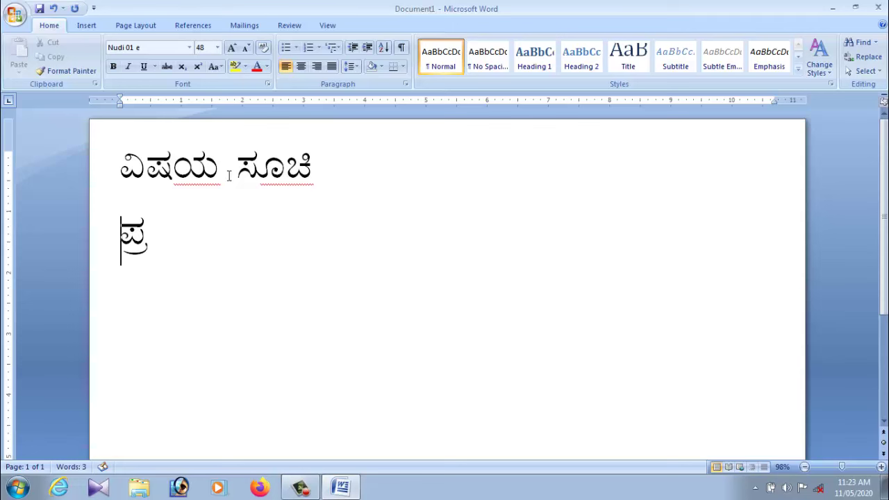
pyautogui.press('End')
pyautogui.write('u')
pyautogui.press('BackSpace')
pyautogui.write('kA')
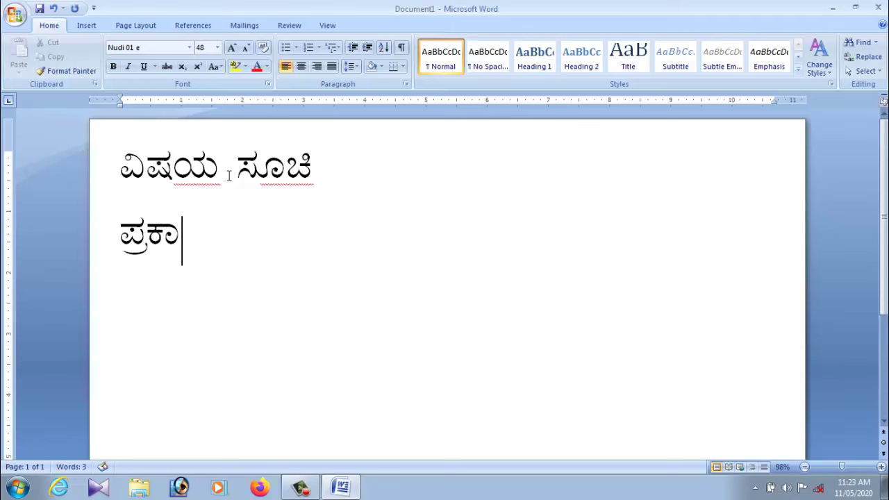
pyautogui.write('S')
pyautogui.write('kr')
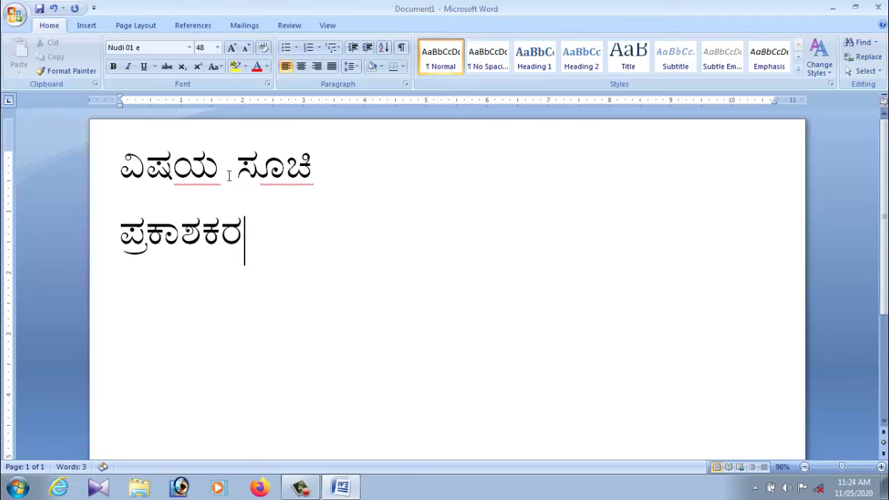
pyautogui.write('u')
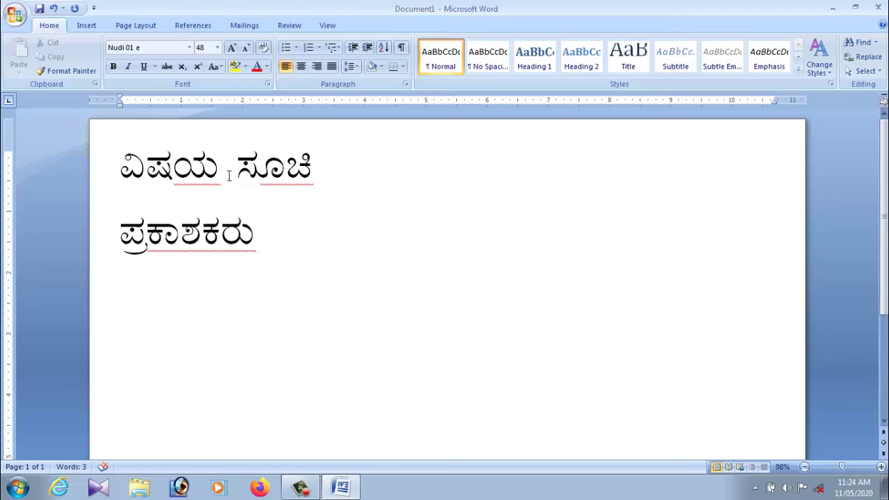
# - Add ವಿಜ್ಞಾಪನೆ on a third line, removing the stray period
pyautogui.press('Return')
pyautogui.write('v')
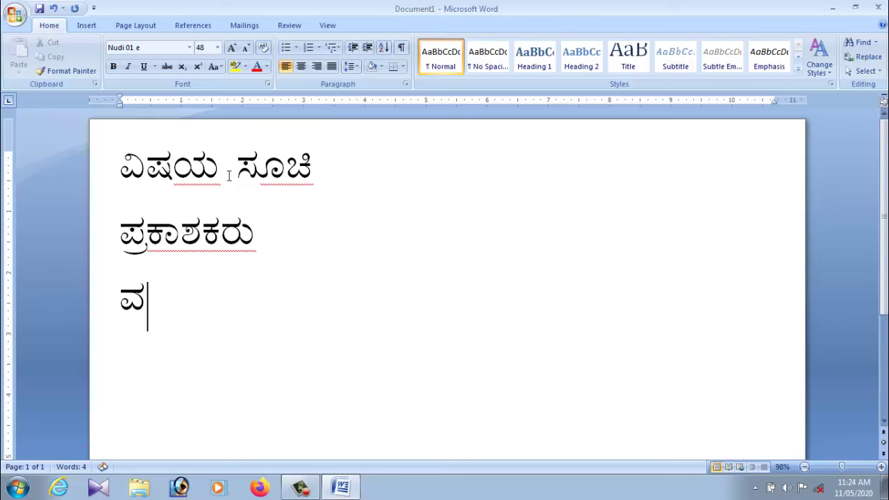
pyautogui.write('i')
pyautogui.write('j')
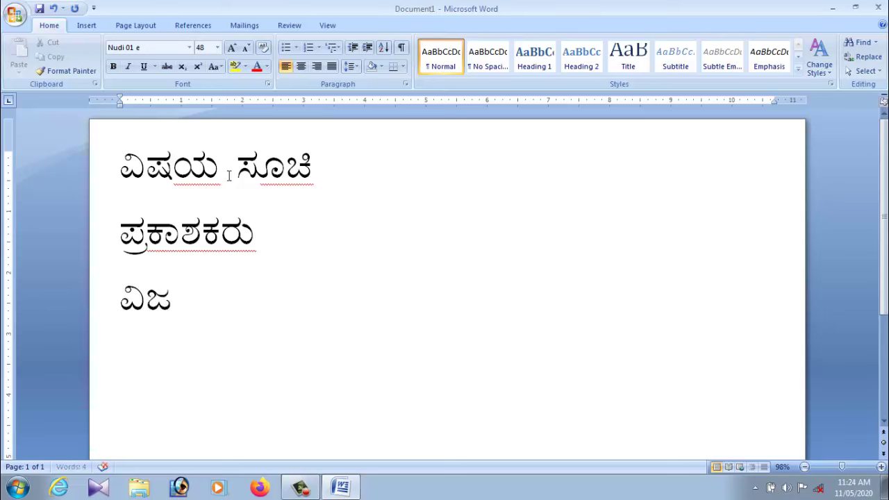
pyautogui.write('fz')
pyautogui.write('A')
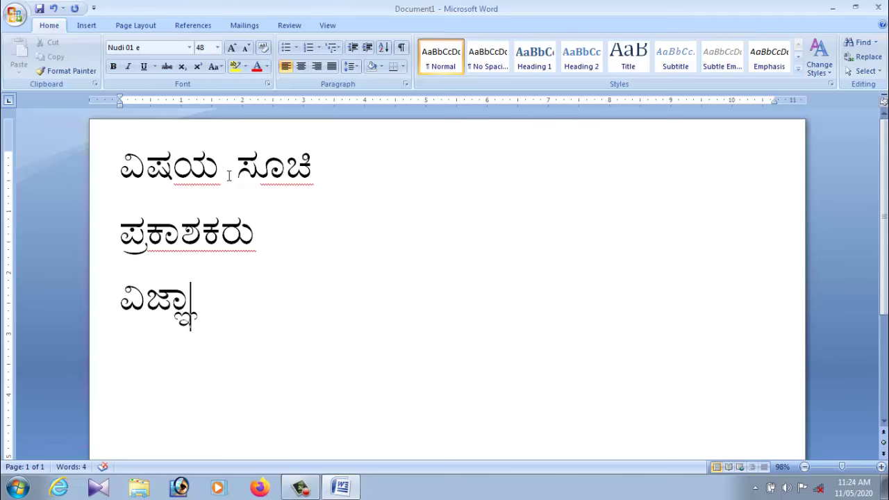
pyautogui.write('pne')
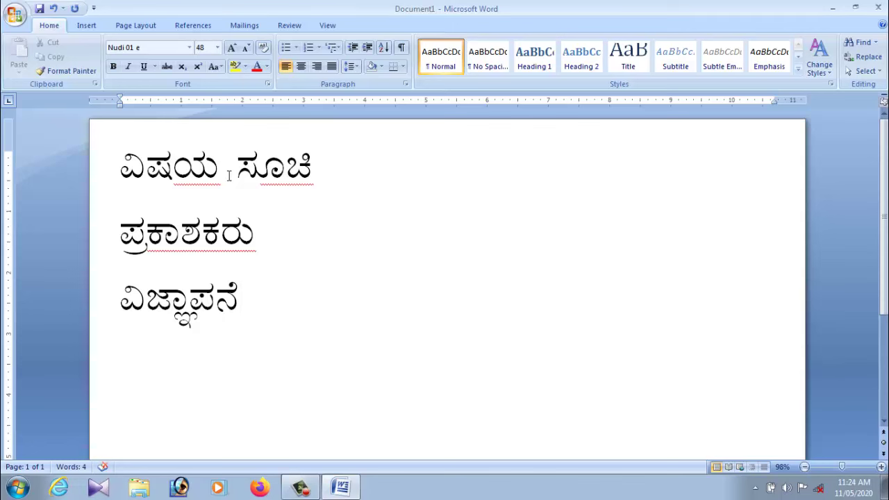
pyautogui.write('.')
pyautogui.press('BackSpace')
# - Center the ವಿಷಯ ಸೂಚಿ heading after briefly trying left and right alignment
pyautogui.click(123, 170)
pyautogui.click(300, 67)
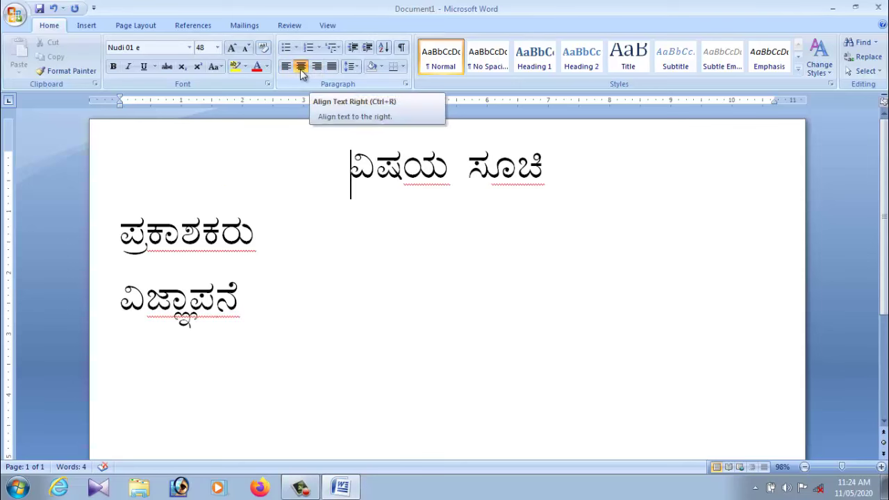
pyautogui.click(286, 67)
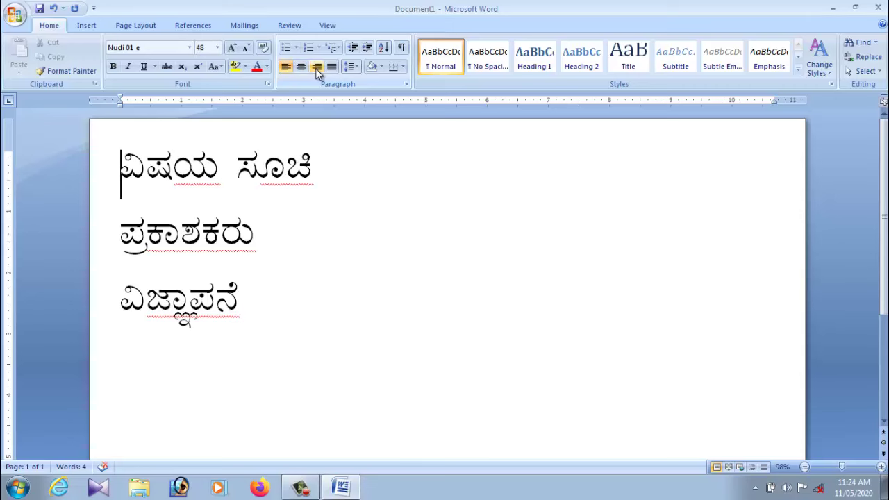
pyautogui.click(316, 67)
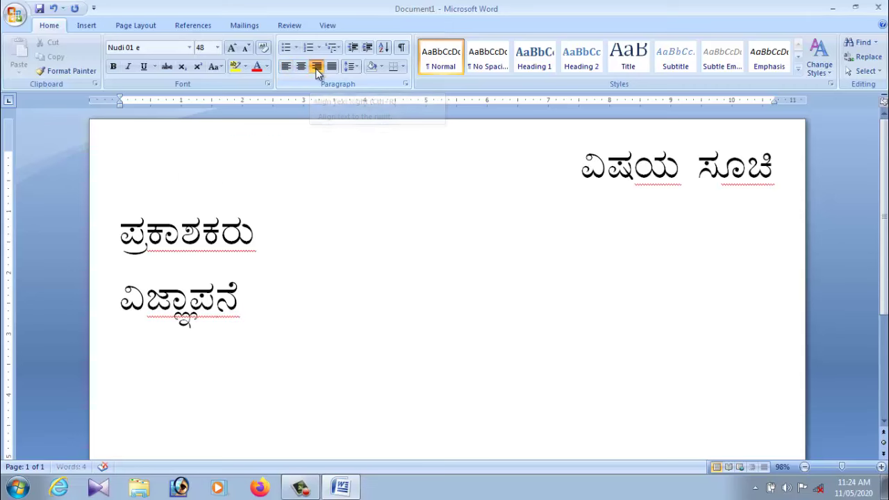
pyautogui.click(301, 67)
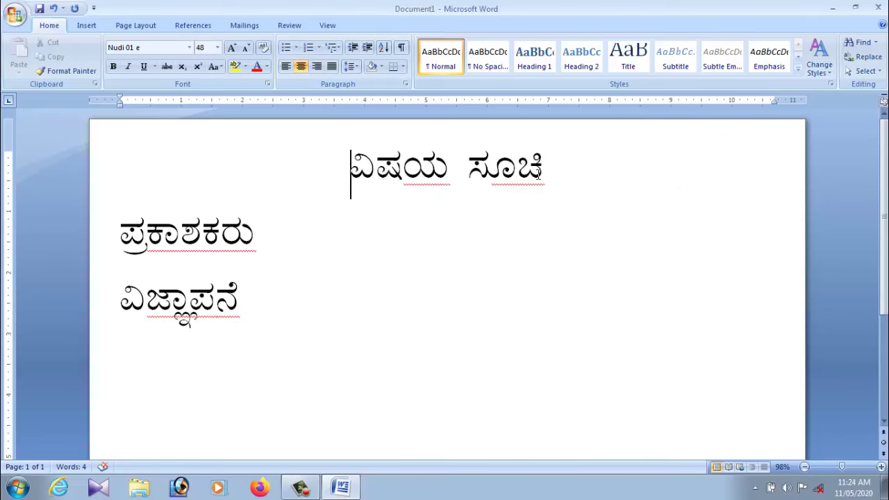
# - Try right alignment on ವಿಜ್ಞಾಪನೆ, then return it to left alignment
pyautogui.click(118, 309)
pyautogui.click(318, 68)
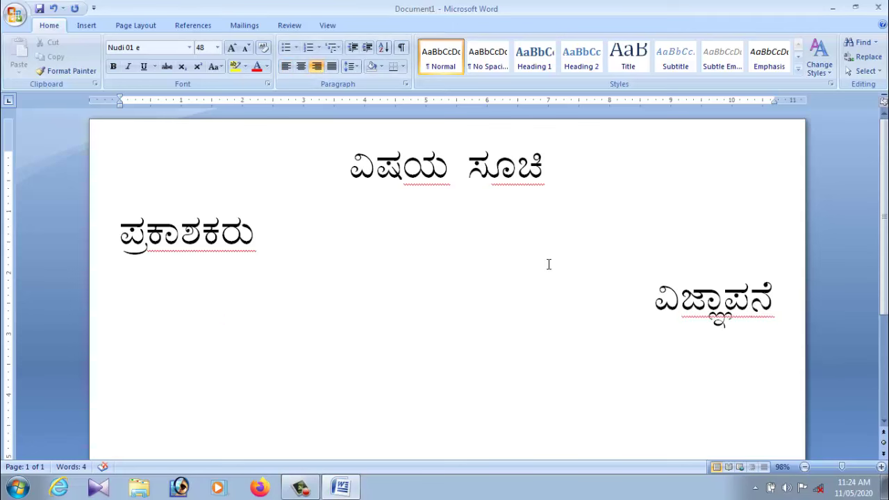
pyautogui.click(285, 66)
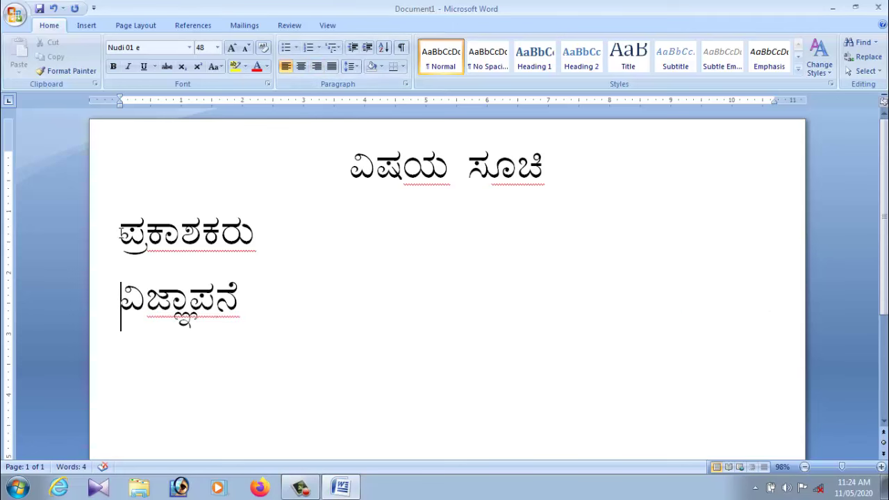
pyautogui.click(122, 235)
# - Give ಪ್ರಕಾಶಕರು and ವಿಜ್ಞಾಪನೆ arrow bullets from the Bullet Library and start a third bullet
pyautogui.moveTo(121, 235); pyautogui.dragTo(267, 309)
pyautogui.click(266, 309)
pyautogui.click(118, 225)
pyautogui.moveTo(119, 225); pyautogui.dragTo(267, 314)
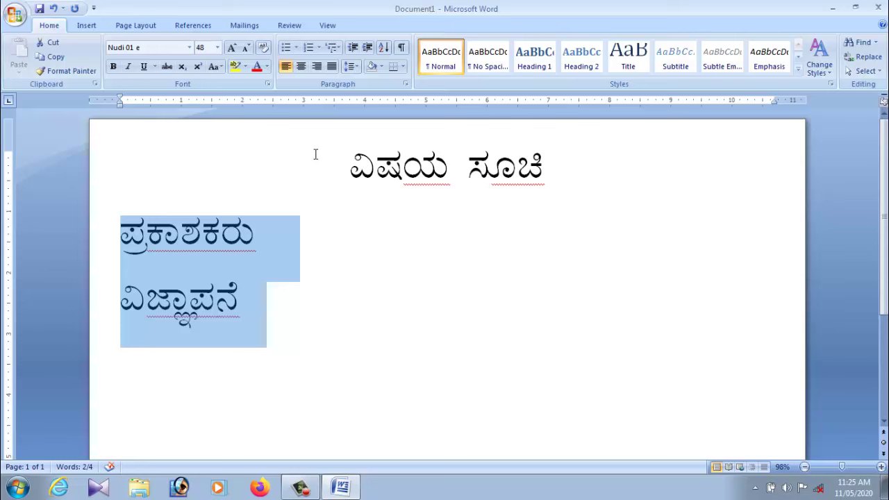
pyautogui.click(297, 49)
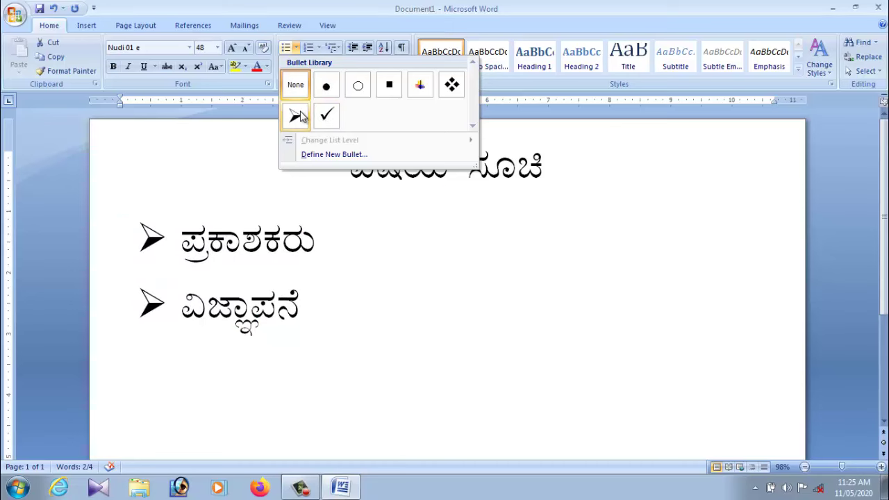
pyautogui.click(301, 116)
pyautogui.click(323, 321)
pyautogui.press('Return')
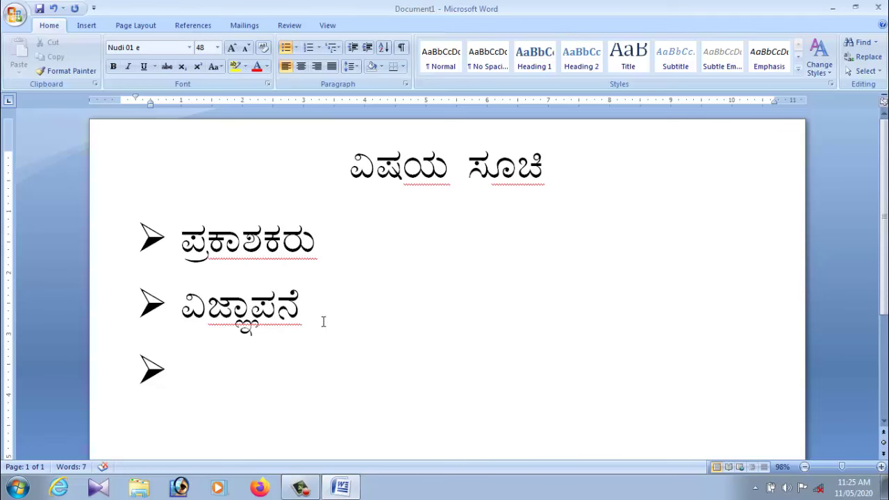
# - Type ಗುರು ಪೂಜಾ as the third arrow bullet, fixing the misspelling, then start a fourth
pyautogui.write('gu')
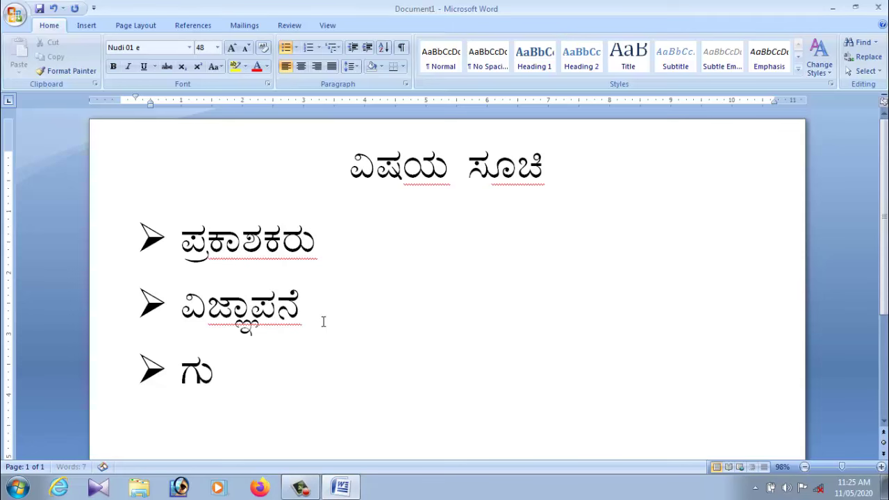
pyautogui.write('ru')
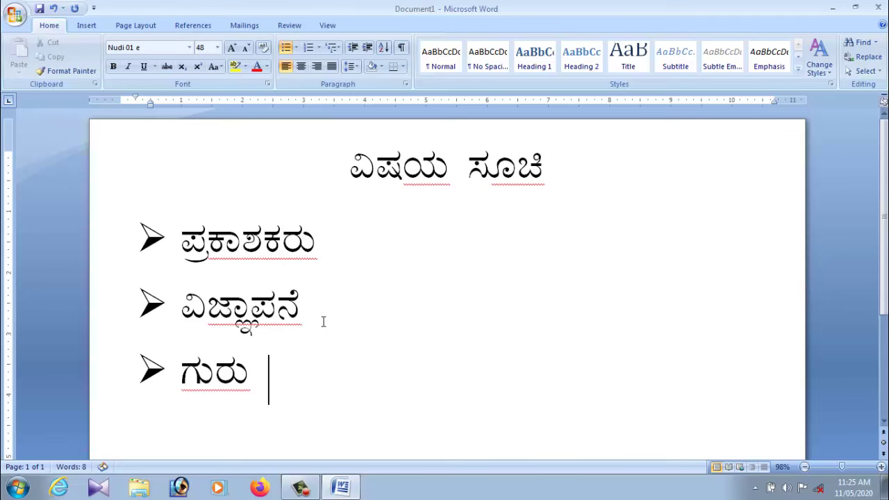
pyautogui.write(' paa')
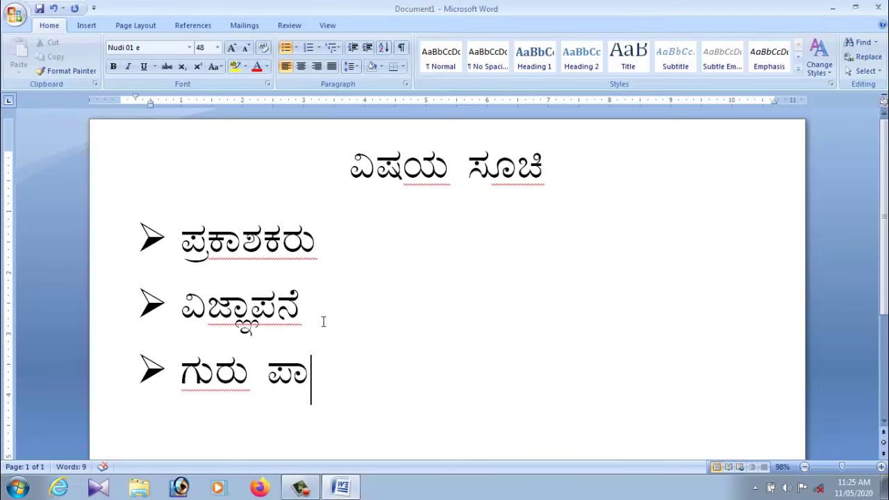
pyautogui.write('jaa')
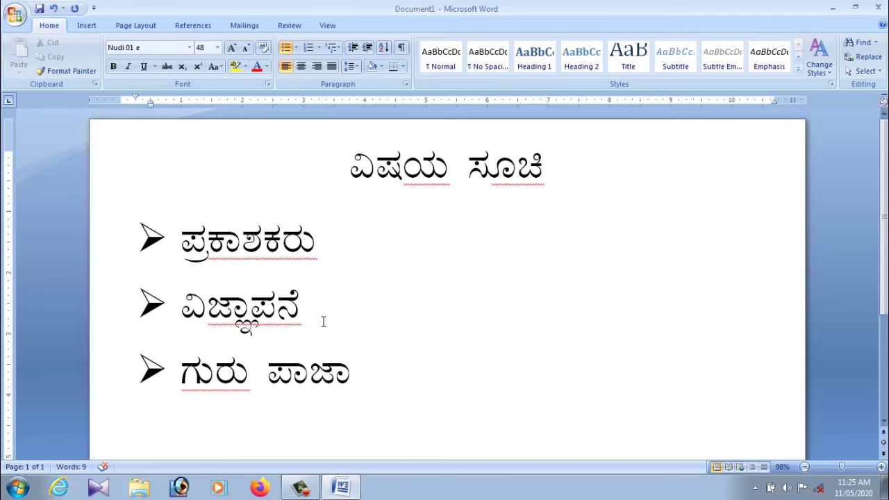
pyautogui.press('BackSpace')
pyautogui.press('BackSpace')
pyautogui.press('BackSpace')
pyautogui.press('BackSpace')
pyautogui.write('p')
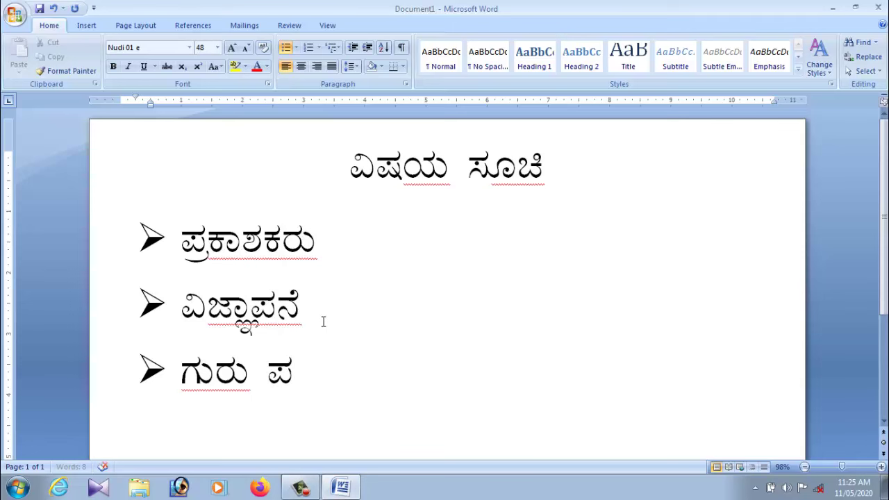
pyautogui.write('ojA')
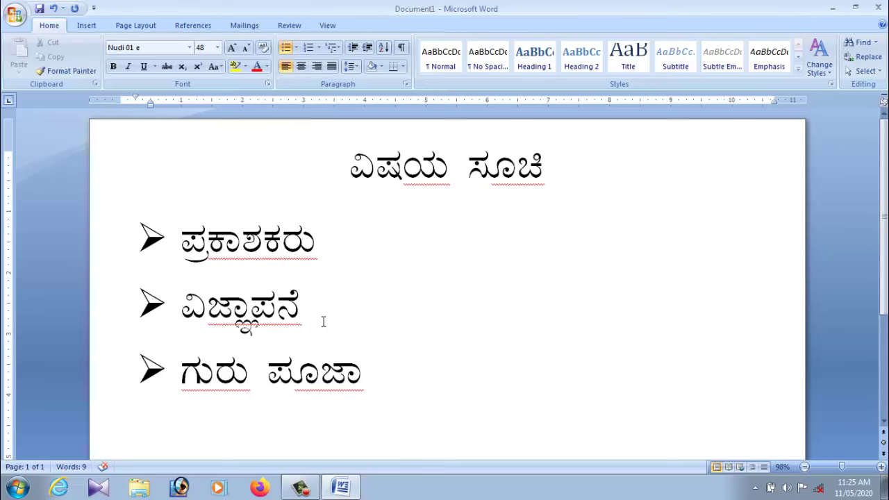
pyautogui.press('Return')
pyautogui.scroll(-1, 184, 410)
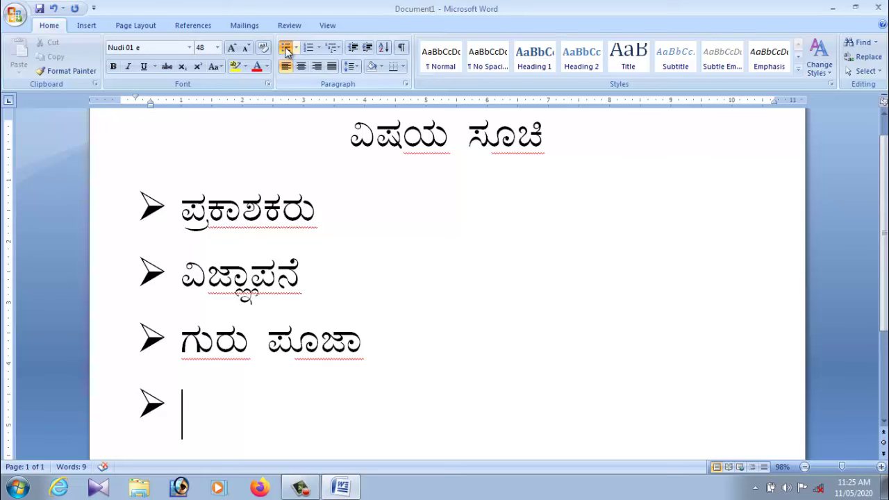
# - Drop the empty fourth bullet and type ಕೈಲಾಸ as a plain line
pyautogui.press('Return')
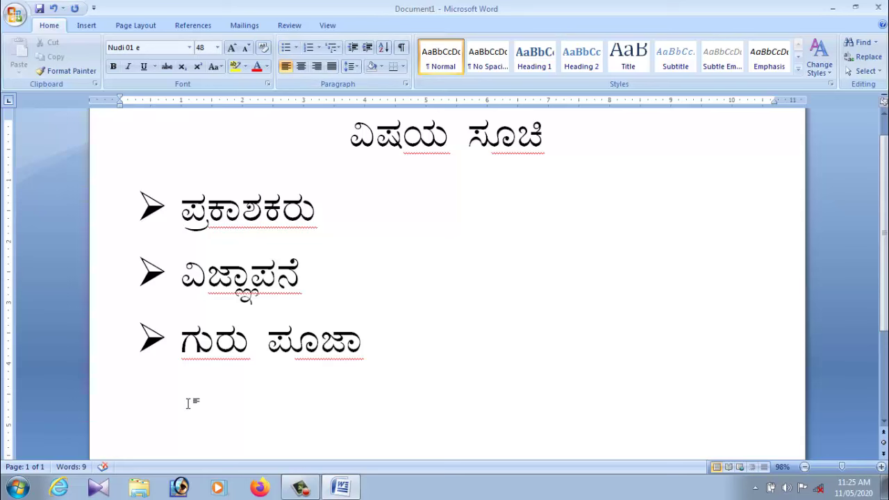
pyautogui.write('k')
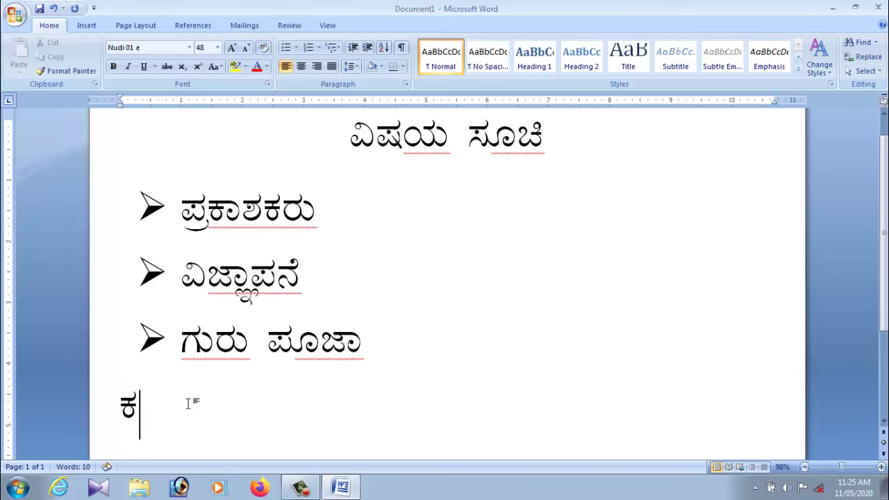
pyautogui.write('Yl')
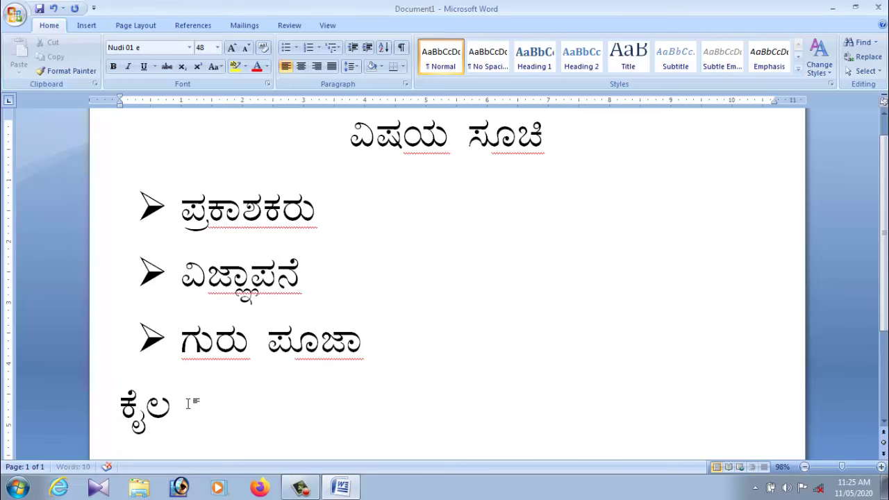
pyautogui.write('As')
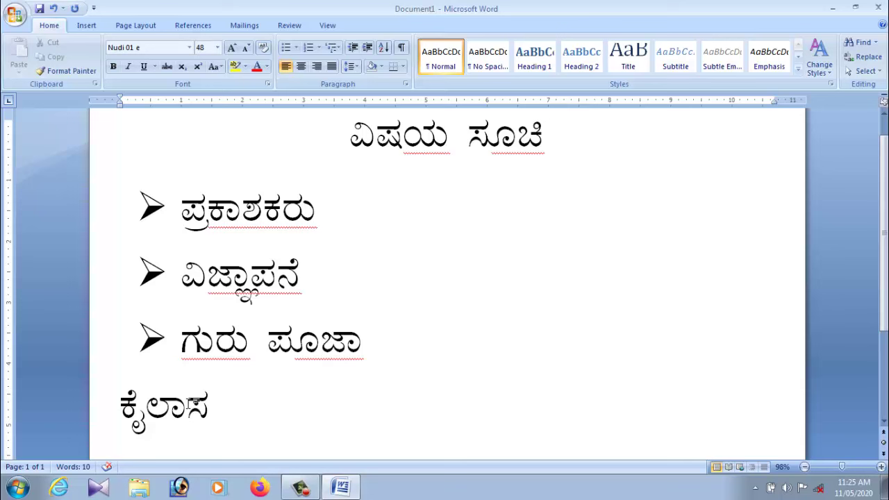